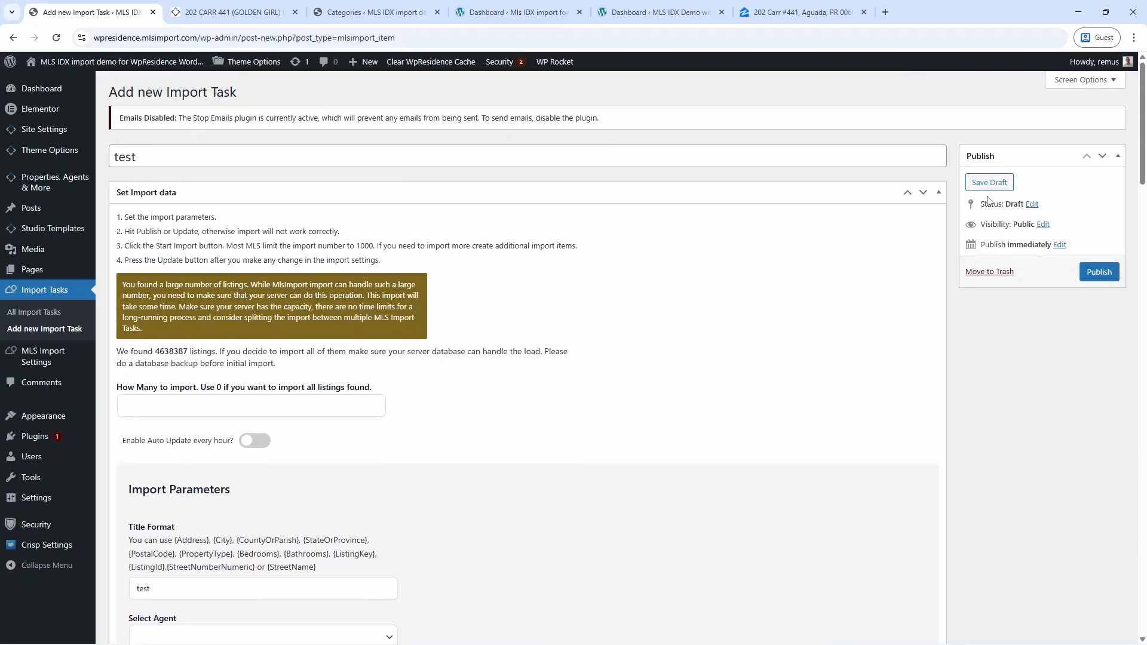
Save the test import task as a draft and open the Select Import Fields settings.
{"action": "left_click", "coordinate": [989, 182]}
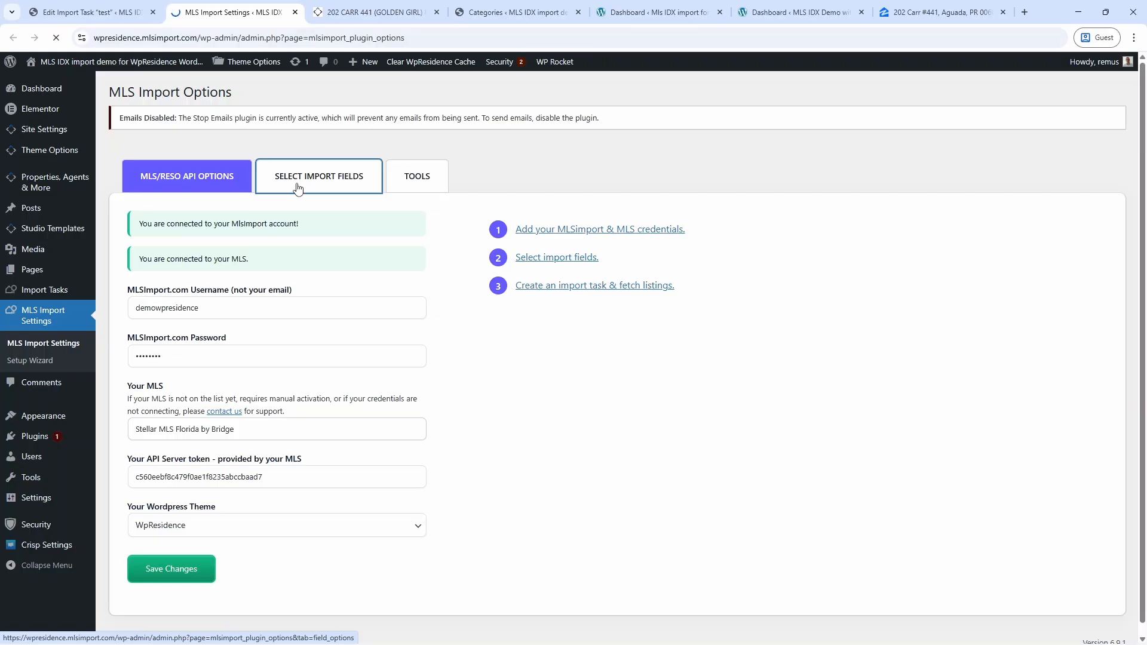
{"action": "left_click", "coordinate": [297, 187]}
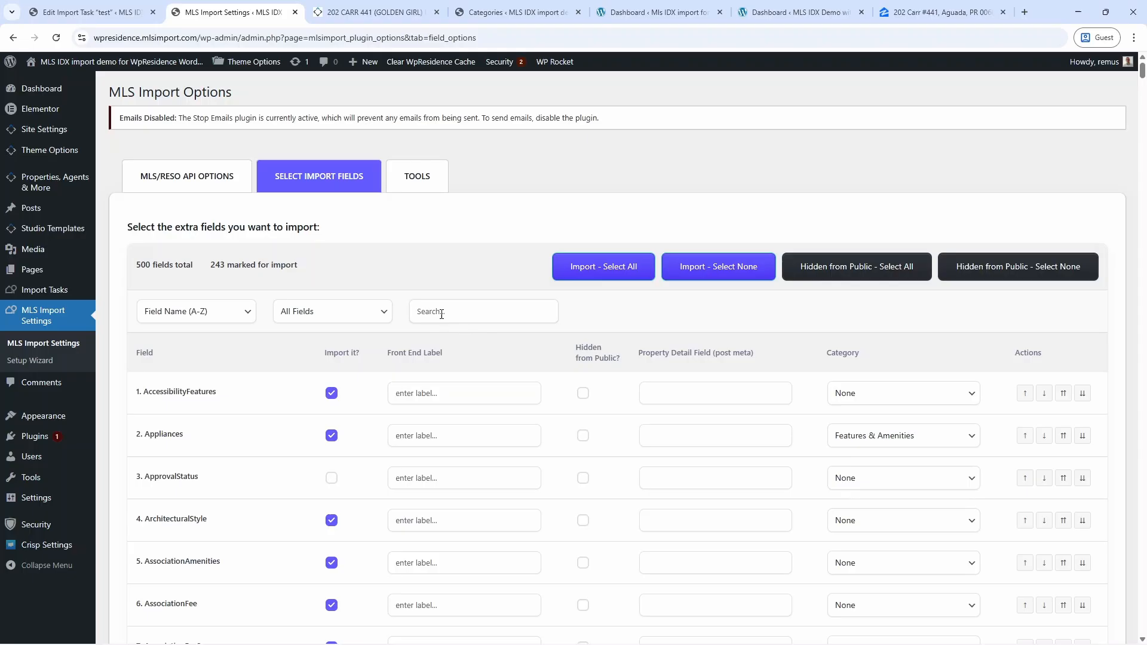
Import ListAgentMlsId, ListAgentKey, ListOfficeKey and ListOfficeMlsId, each marked Hidden from Public.
{"action": "left_click", "coordinate": [442, 311]}
{"action": "type", "text": "ListAgentMlsId"}
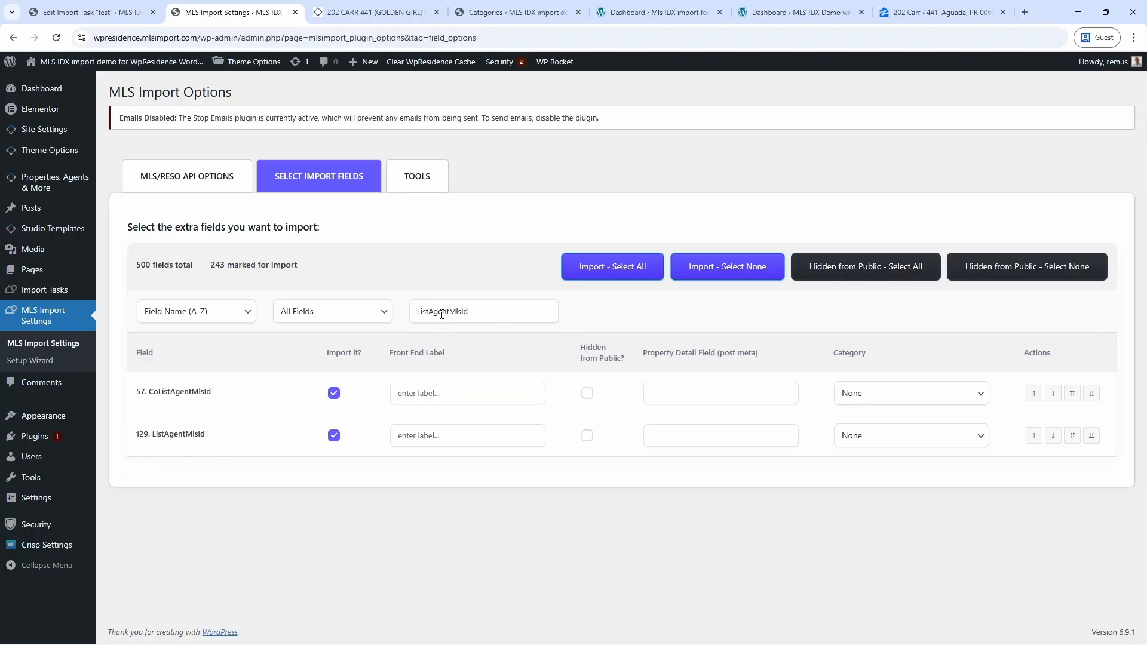
{"action": "left_click", "coordinate": [334, 436]}
{"action": "left_click", "coordinate": [335, 437]}
{"action": "left_click", "coordinate": [587, 437]}
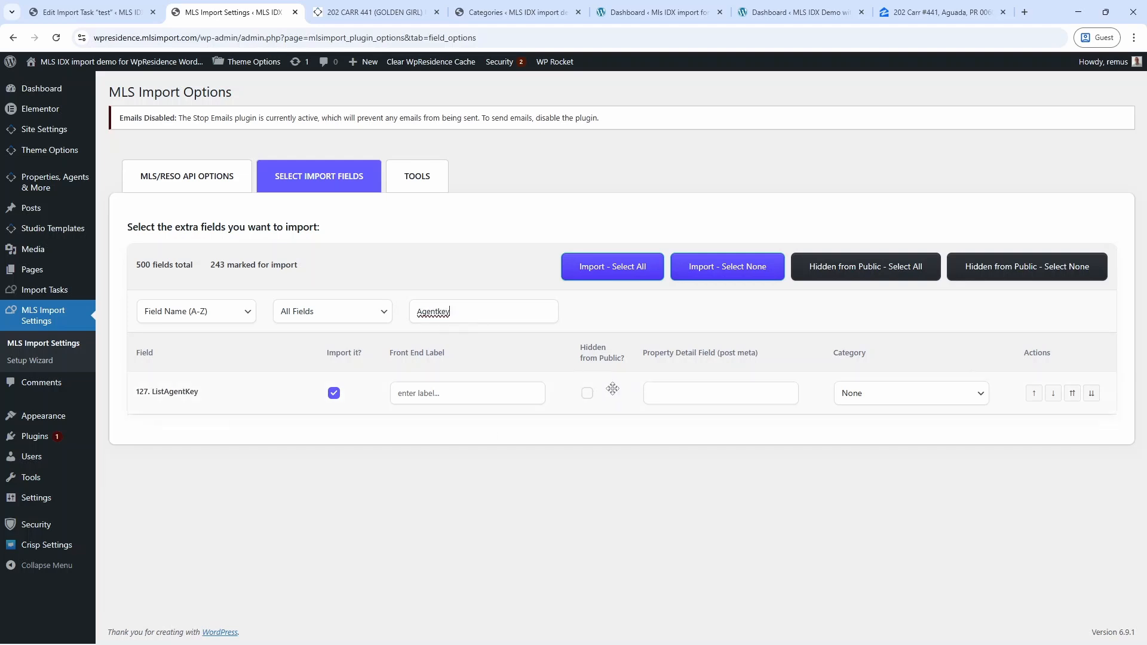
{"action": "left_click", "coordinate": [587, 394]}
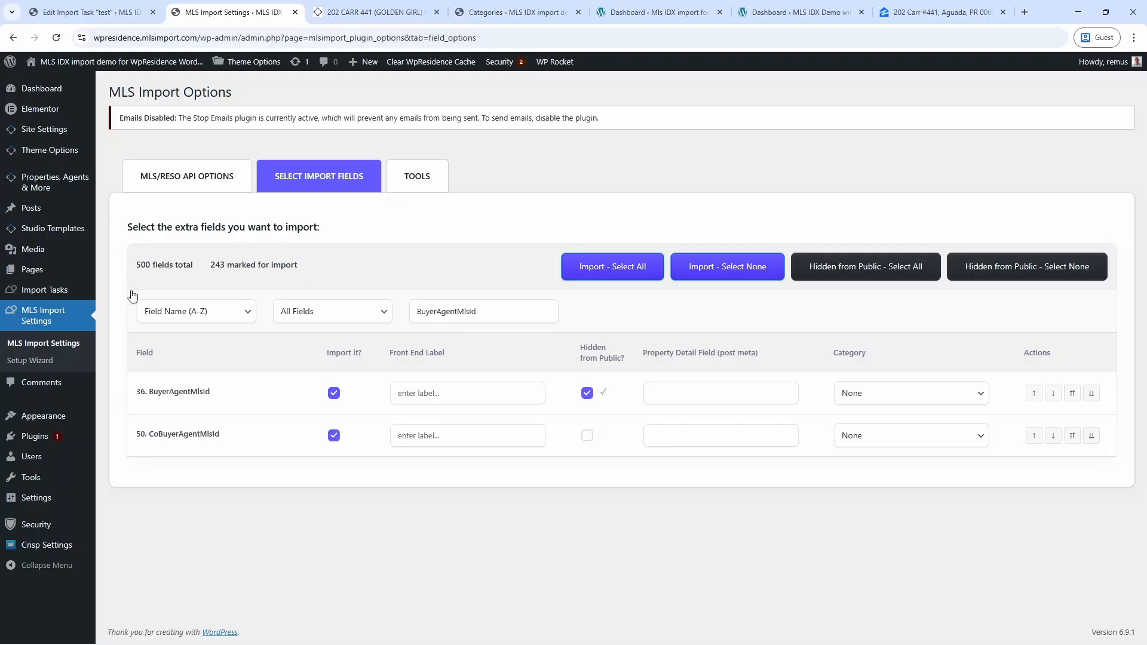
{"action": "left_click", "coordinate": [587, 394]}
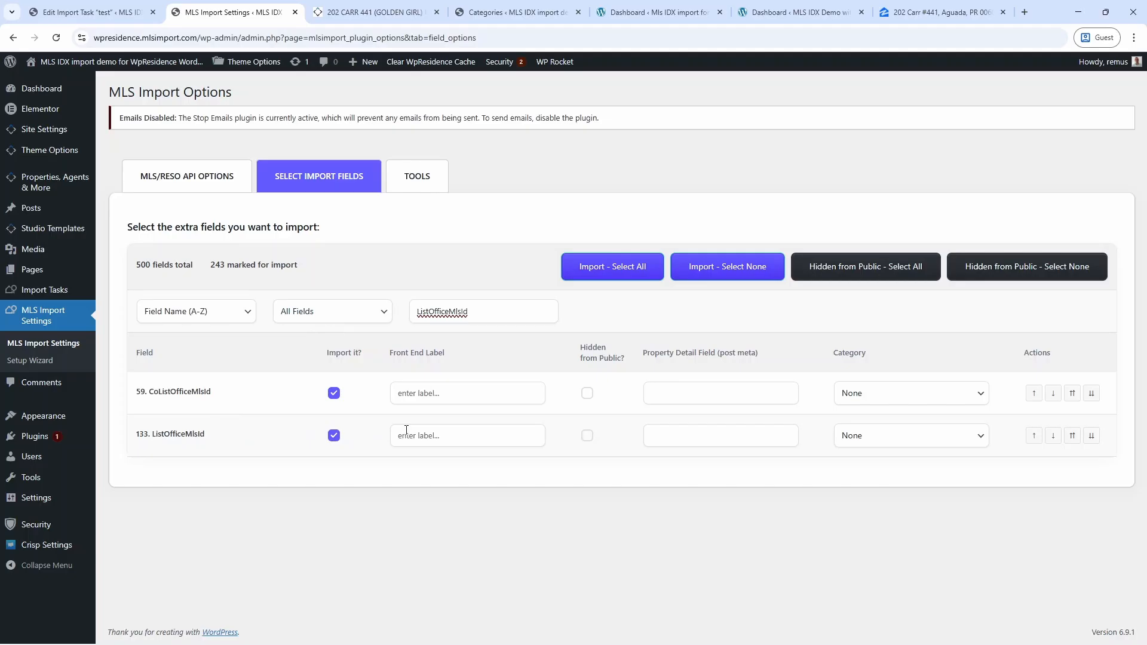
{"action": "left_click", "coordinate": [587, 436]}
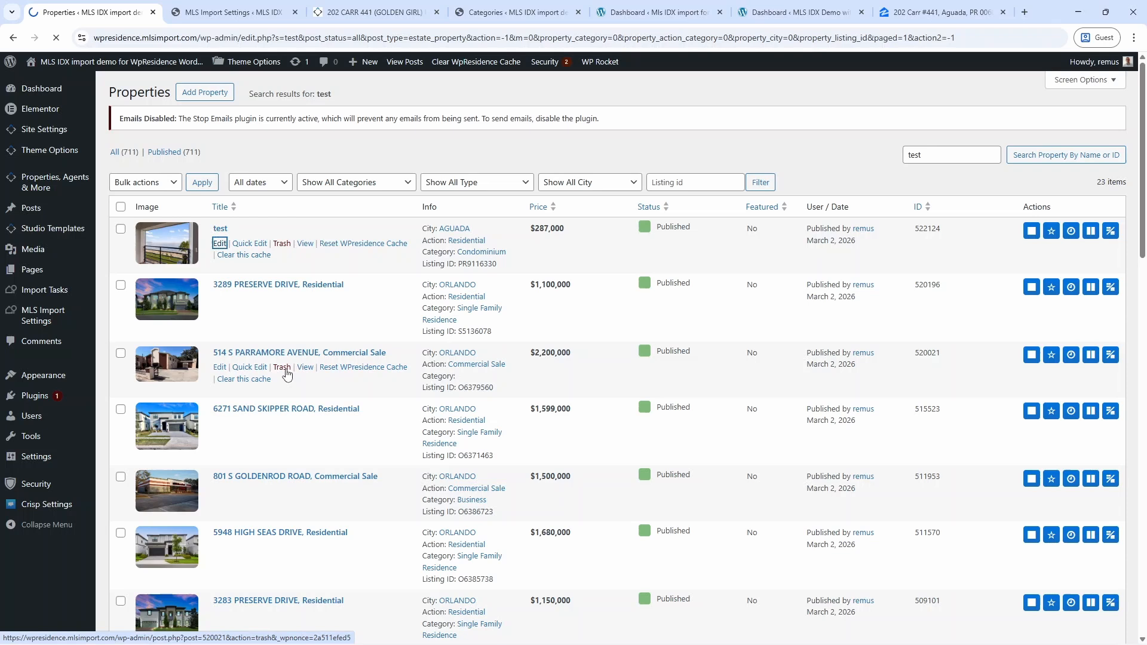
Copy the test property's hidden agent and office ID values, then trash the property.
{"action": "left_click", "coordinate": [293, 358]}
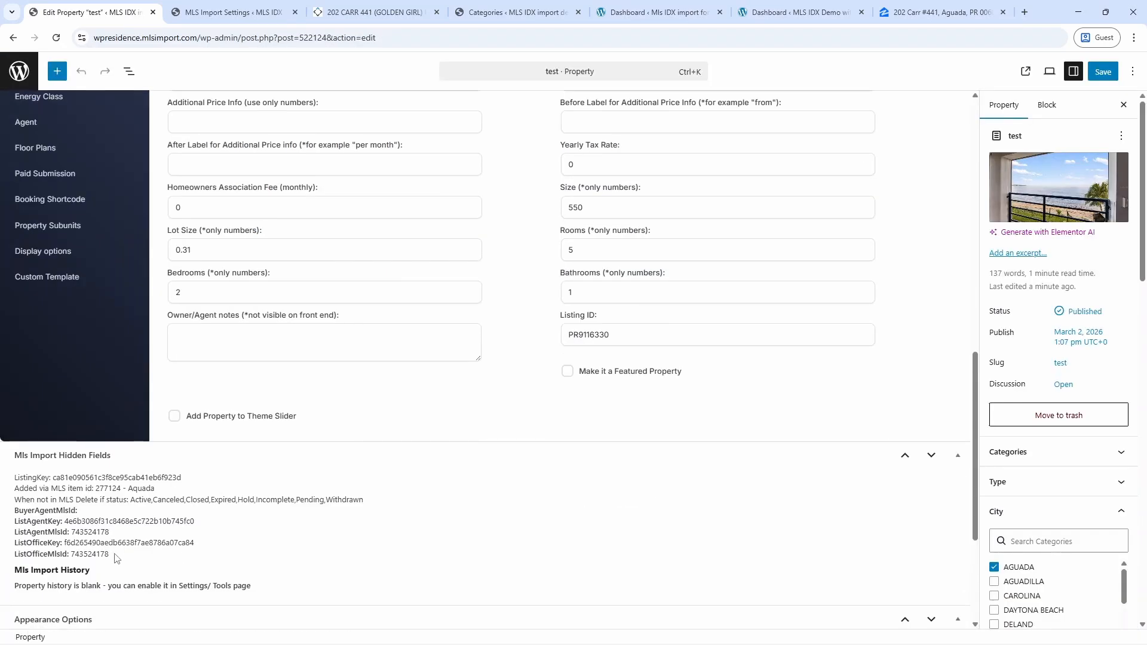
{"action": "left_click_drag", "start_coordinate": [116, 558], "coordinate": [12, 515]}
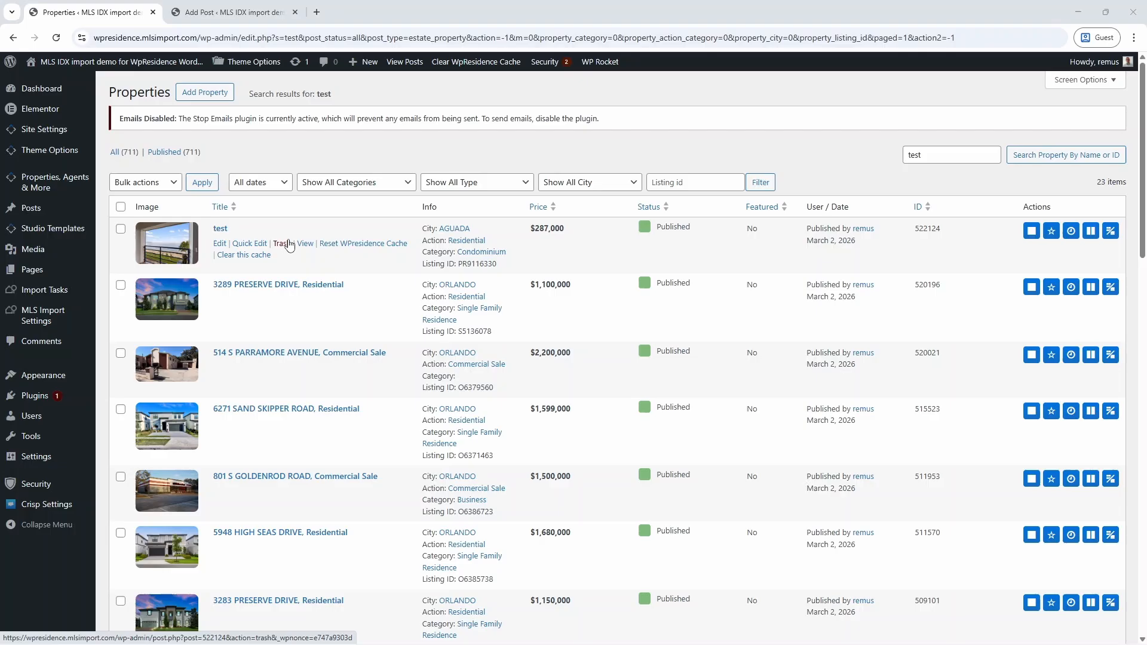
{"action": "left_click", "coordinate": [281, 243]}
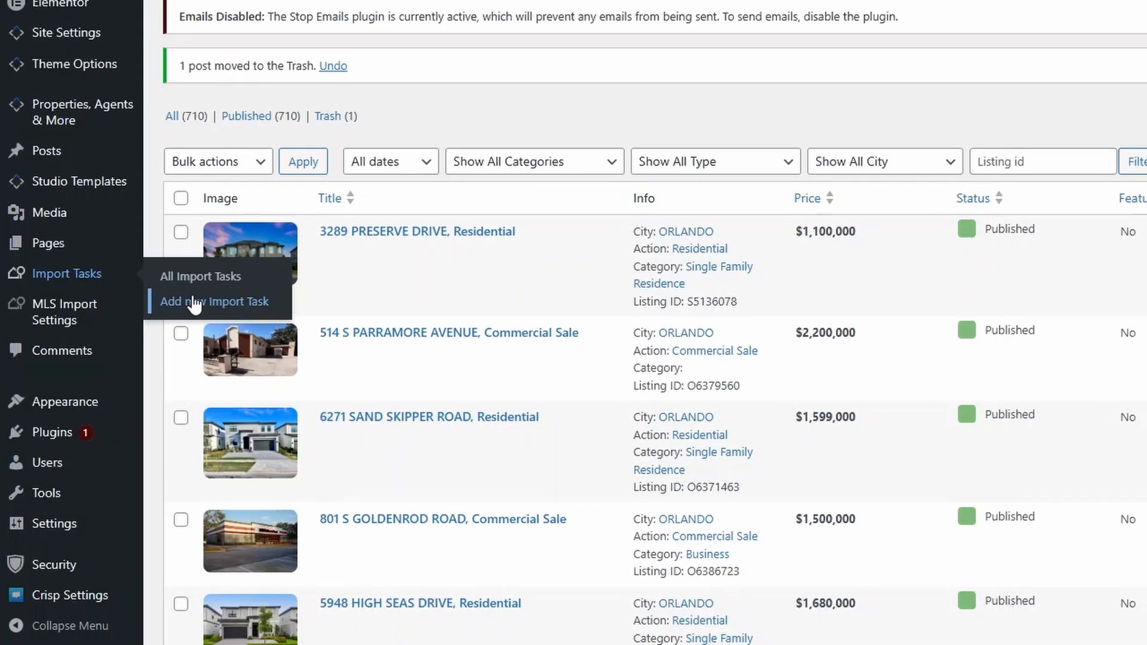
Create an import task 'Agent Task' with a '- MLS ID' ListingId title format, assigned to an agent.
{"action": "left_click", "coordinate": [193, 301]}
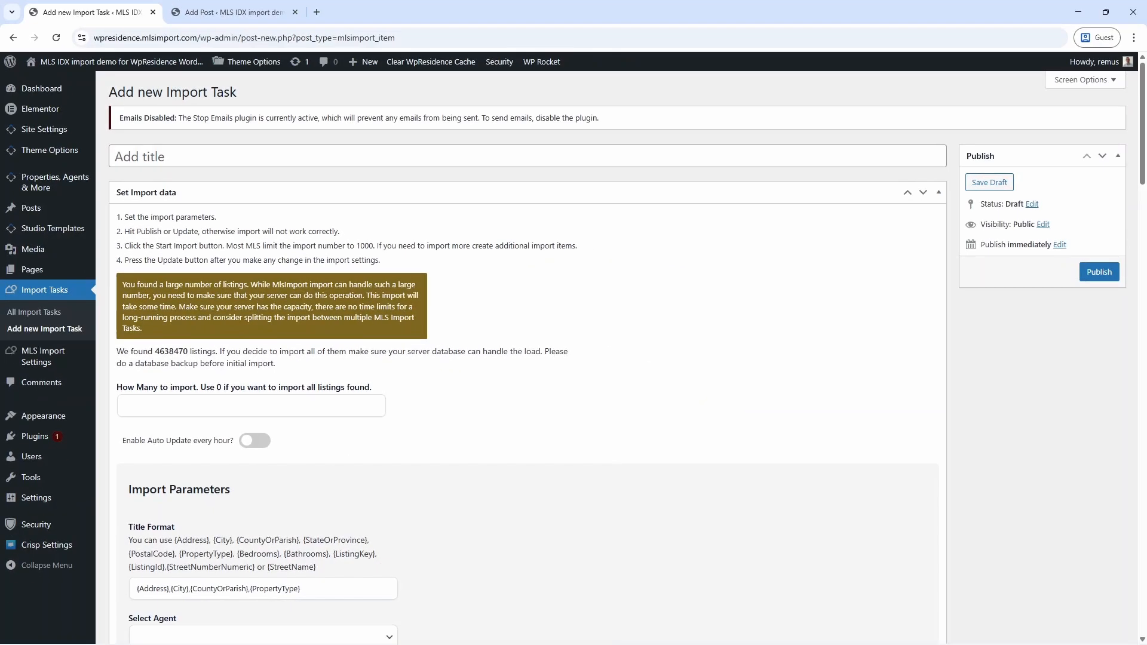
{"action": "left_click", "coordinate": [248, 149]}
{"action": "type", "text": "Agent Task"}
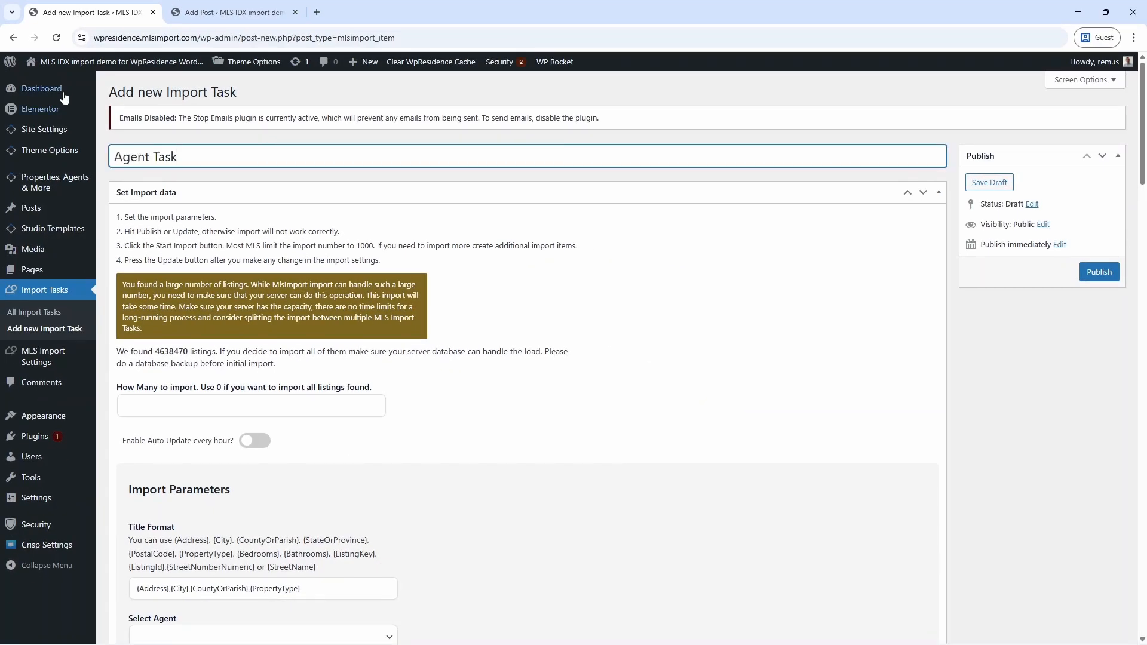
{"action": "scroll", "coordinate": [170, 469], "scroll_direction": "down", "scroll_amount": 2}
{"action": "left_click_drag", "start_coordinate": [170, 469], "coordinate": [428, 477]}
{"action": "type", "text": "- MLS ID"}
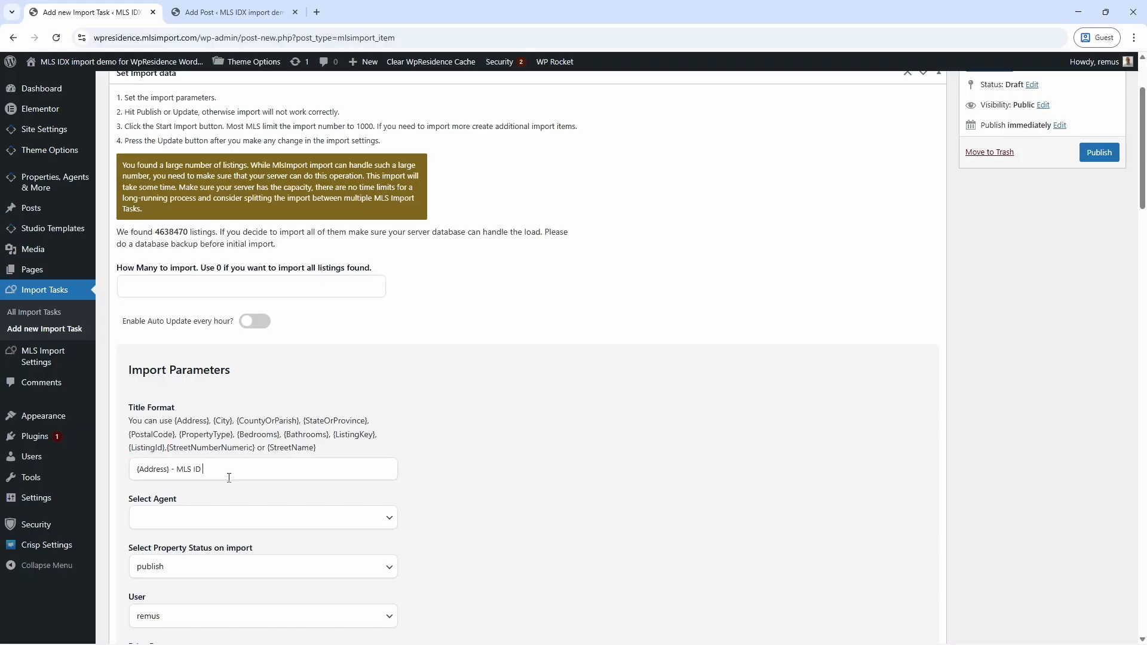
{"action": "left_click_drag", "start_coordinate": [168, 447], "coordinate": [215, 469]}
{"action": "left_click", "coordinate": [215, 517]}
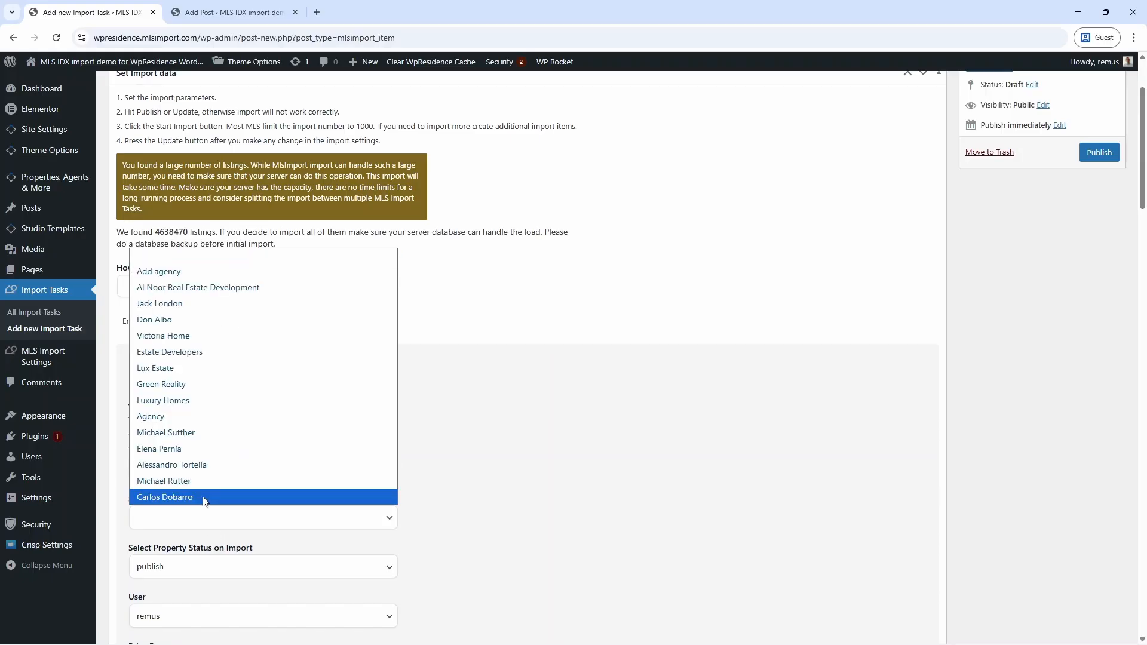
{"action": "left_click", "coordinate": [166, 432]}
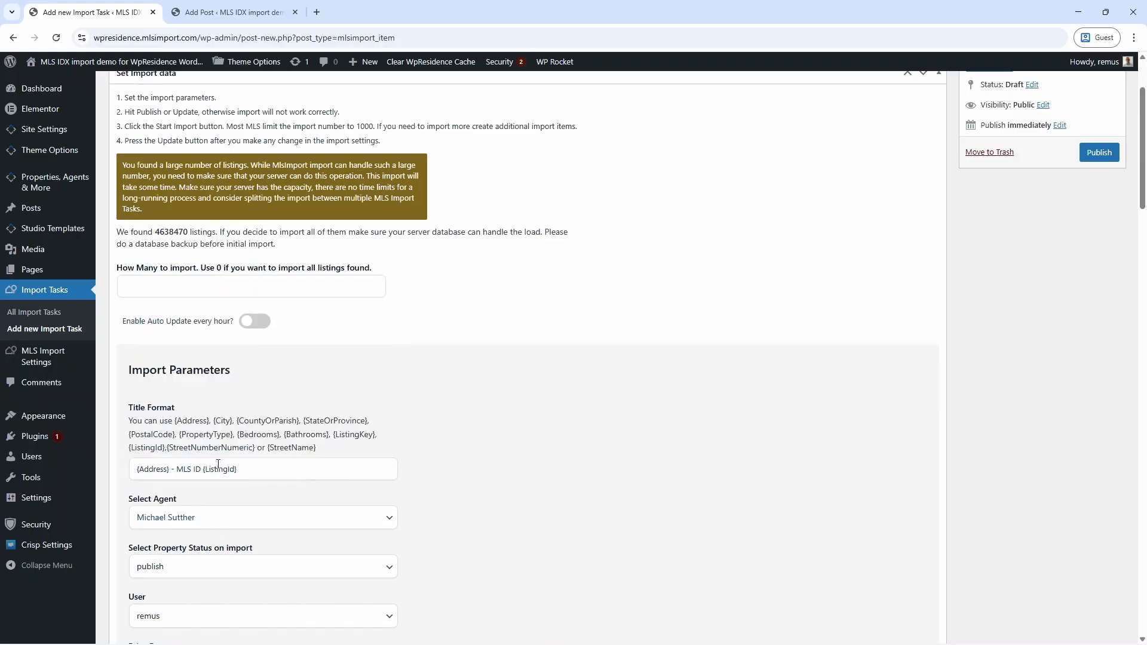
{"action": "scroll", "coordinate": [516, 505], "scroll_direction": "down", "scroll_amount": 5}
Paste the copied ListAgentMlsId value into the Agent Task's filter and save the draft.
{"action": "left_click", "coordinate": [230, 12]}
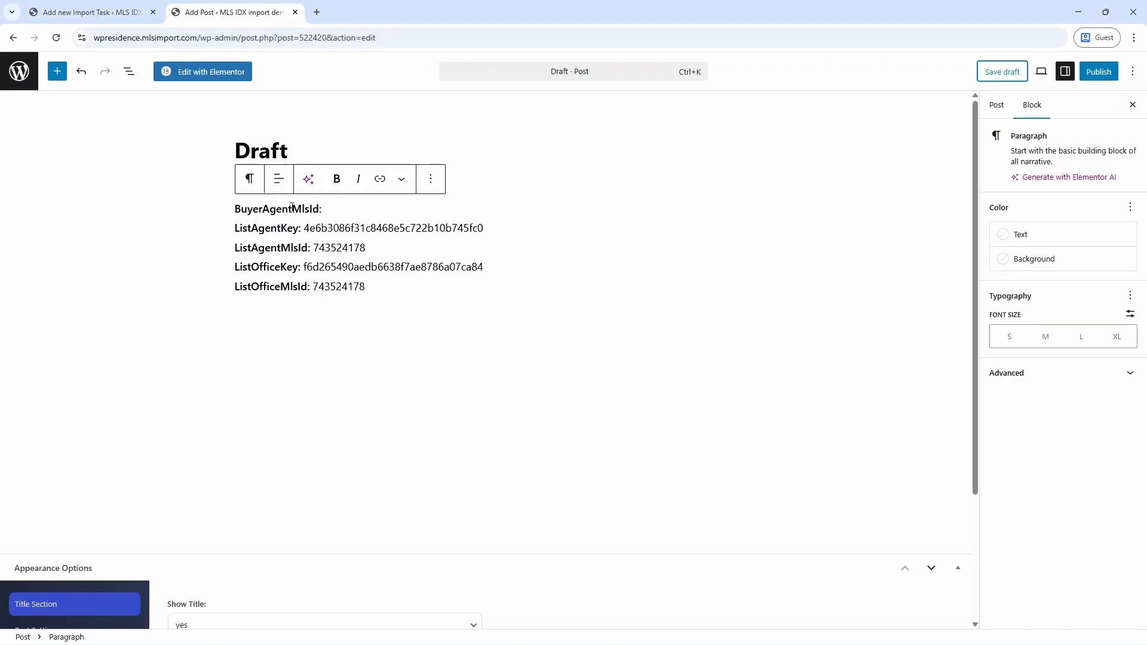
{"action": "left_click_drag", "start_coordinate": [366, 248], "coordinate": [312, 248]}
{"action": "right_click", "coordinate": [361, 253]}
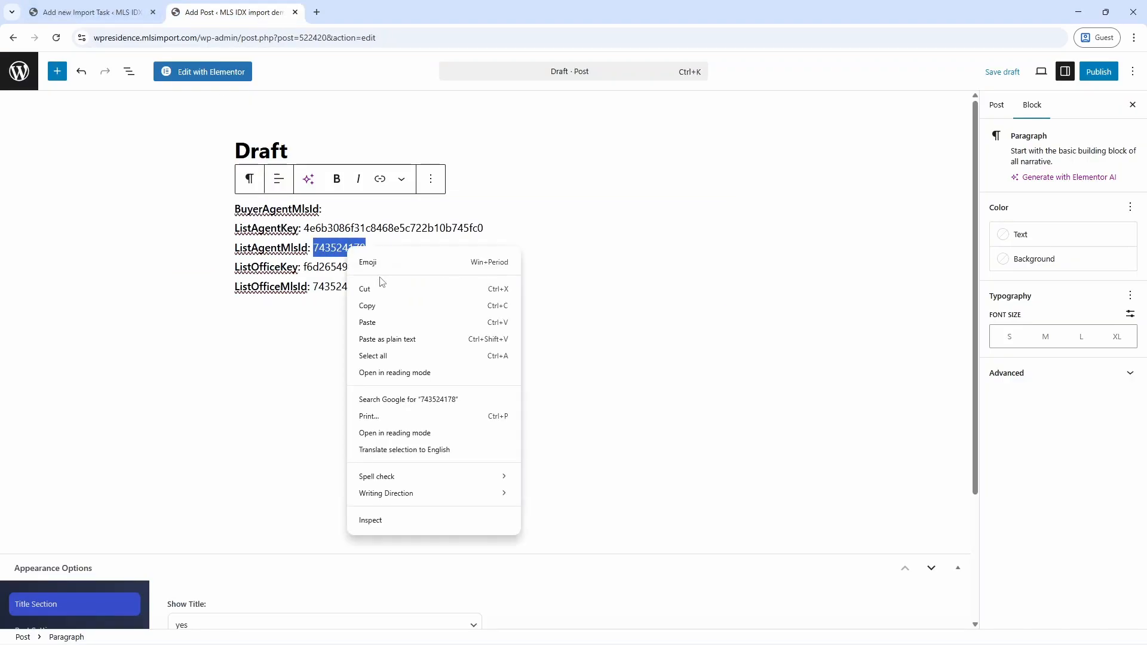
{"action": "left_click", "coordinate": [383, 305]}
{"action": "left_click", "coordinate": [115, 16]}
{"action": "scroll", "coordinate": [653, 462], "scroll_direction": "down", "scroll_amount": 10}
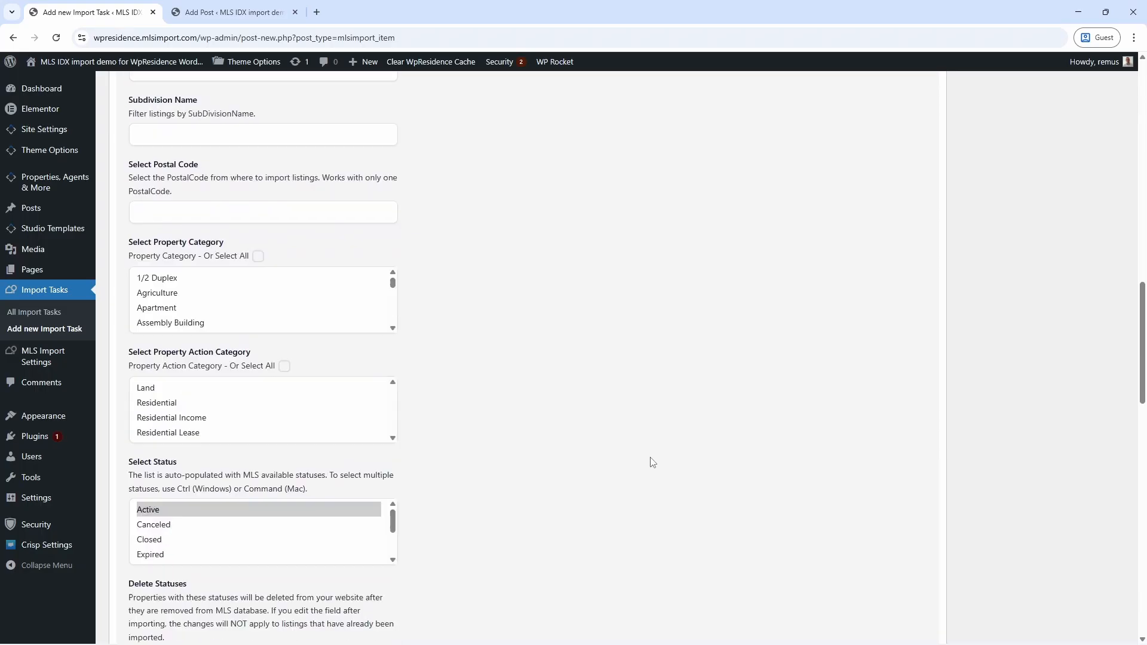
{"action": "scroll", "coordinate": [653, 462], "scroll_direction": "down", "scroll_amount": 10}
{"action": "left_click", "coordinate": [205, 230]}
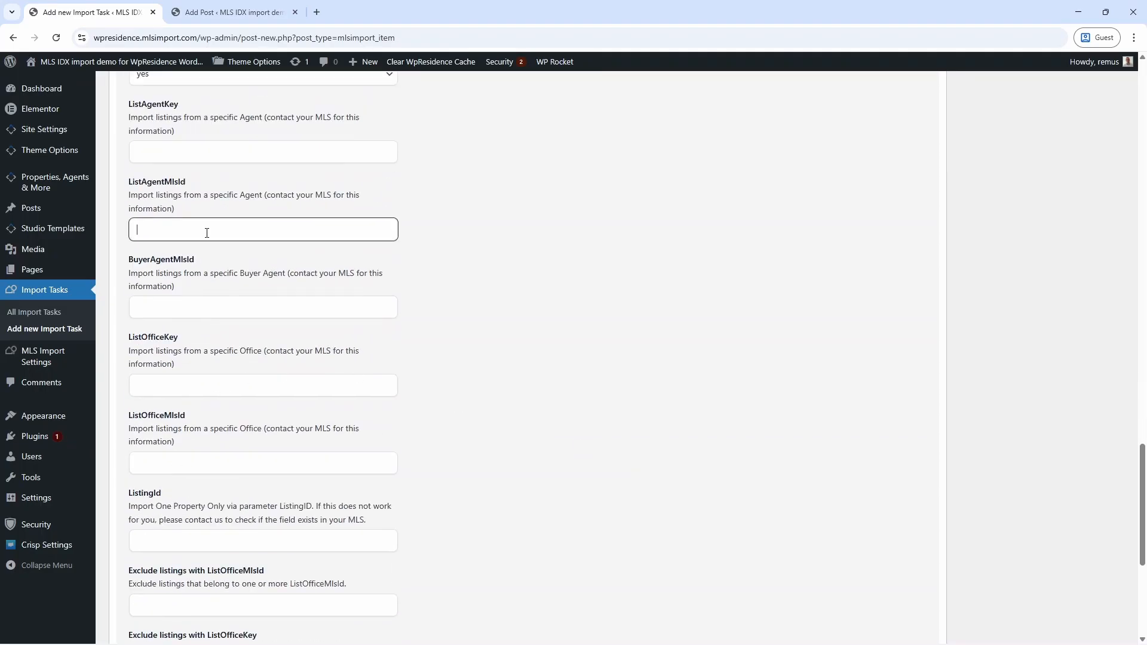
{"action": "right_click", "coordinate": [205, 238]}
{"action": "left_click", "coordinate": [257, 353]}
{"action": "scroll", "coordinate": [716, 340], "scroll_direction": "up", "scroll_amount": 3}
{"action": "scroll", "coordinate": [716, 340], "scroll_direction": "up", "scroll_amount": 15}
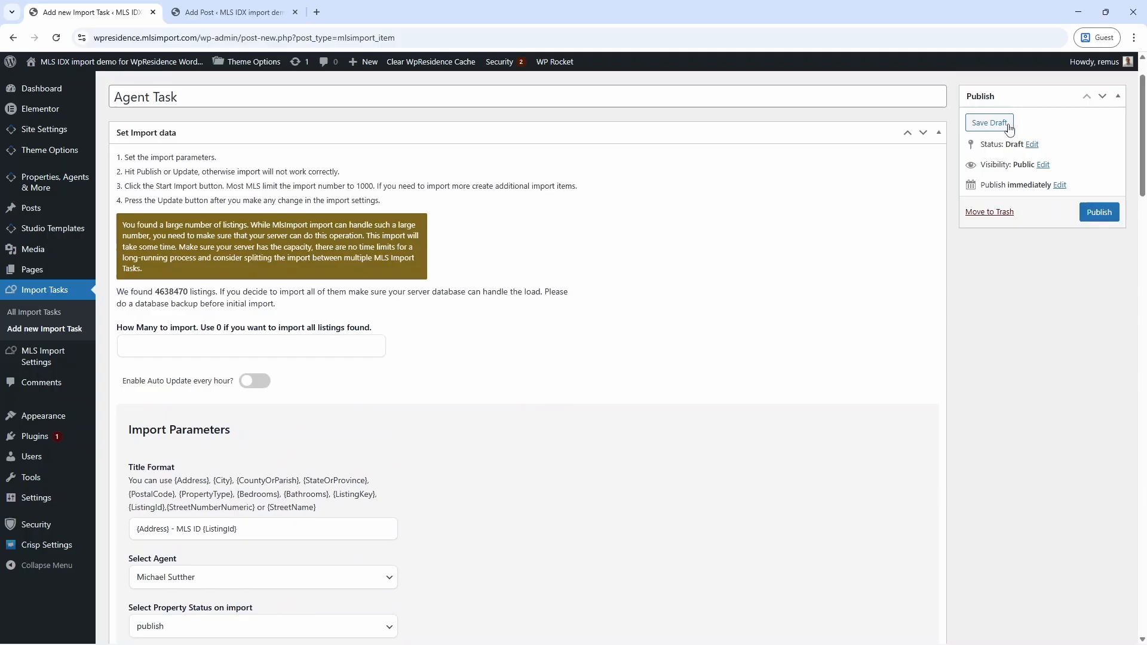
{"action": "left_click", "coordinate": [1009, 128]}
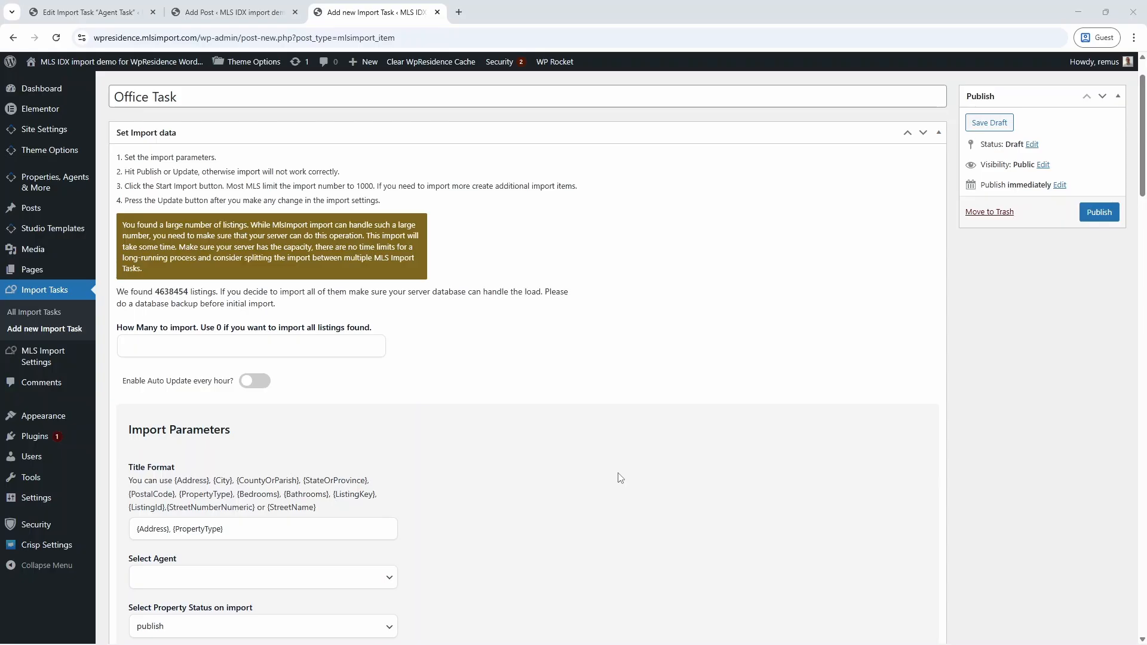
Revisit the saved Agent Task, then assign the Office Task's listings to Agency.
{"action": "left_click", "coordinate": [234, 12]}
{"action": "left_click", "coordinate": [123, 11]}
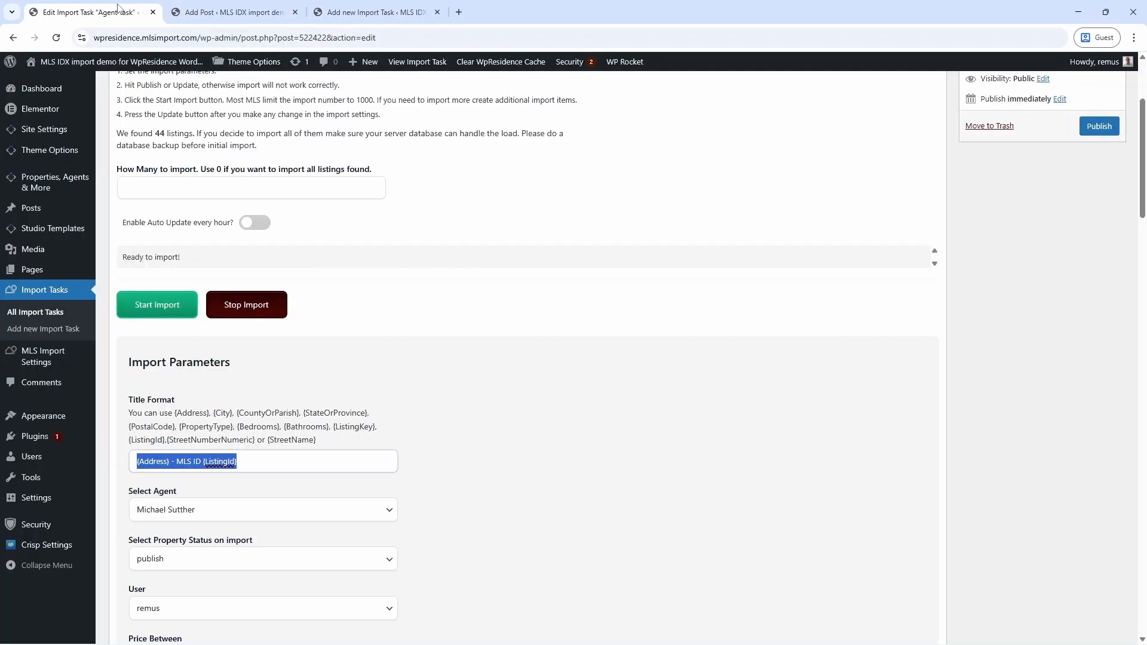
{"action": "scroll", "coordinate": [487, 271], "scroll_direction": "up", "scroll_amount": 3}
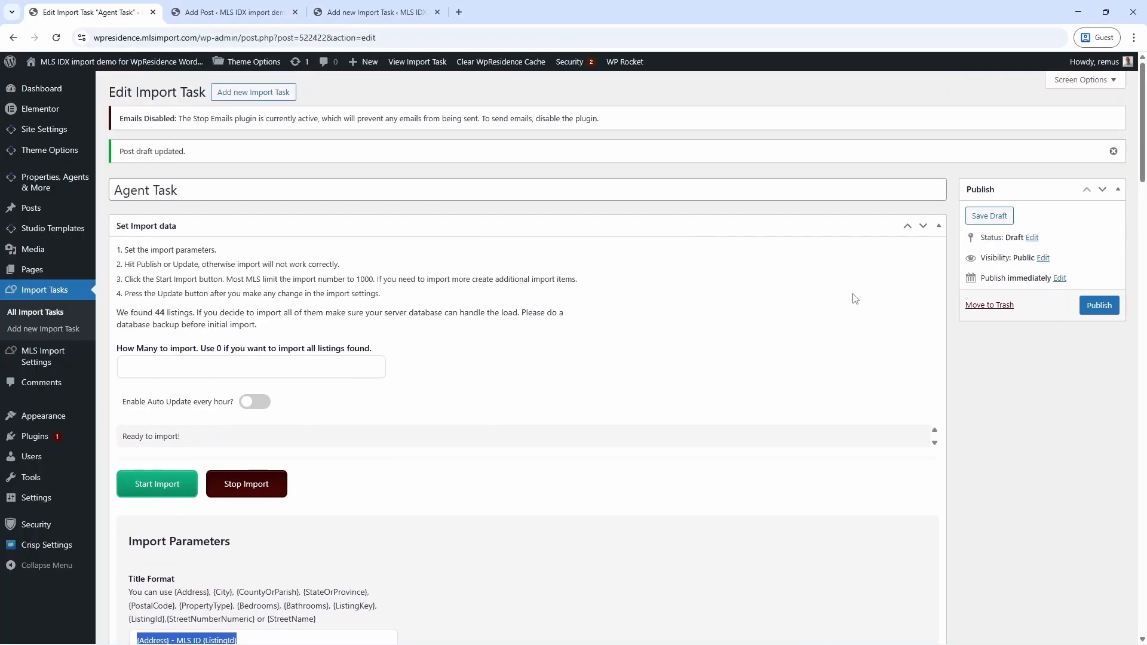
{"action": "left_click", "coordinate": [990, 305]}
{"action": "left_click", "coordinate": [338, 12]}
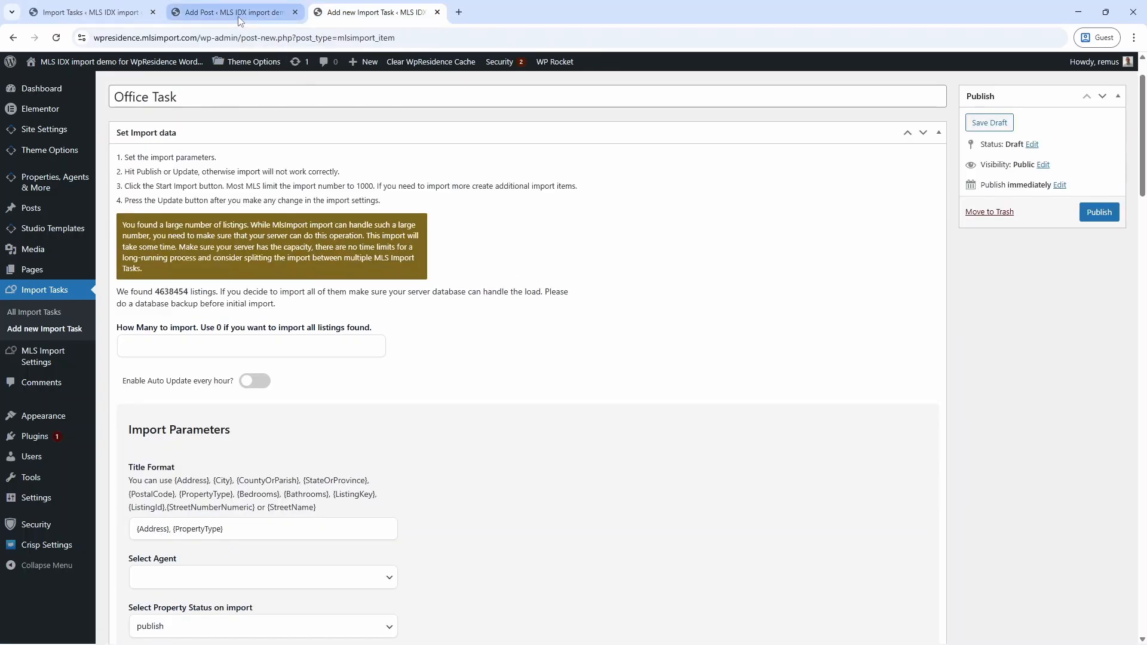
{"action": "left_click", "coordinate": [234, 578]}
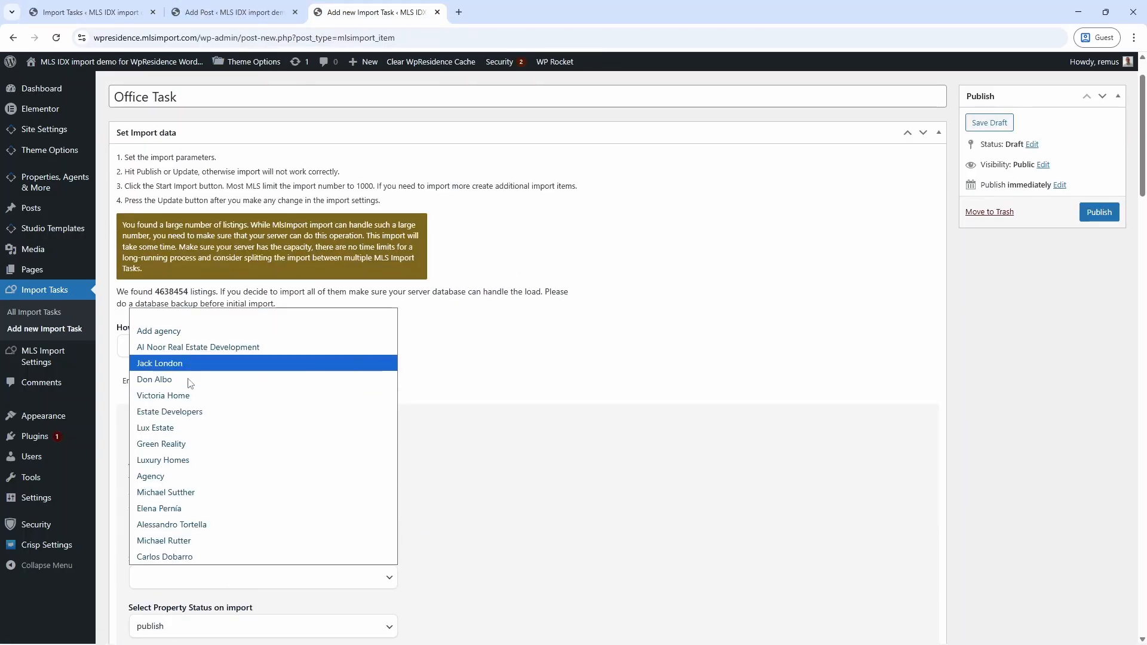
{"action": "left_click", "coordinate": [177, 478]}
{"action": "scroll", "coordinate": [467, 504], "scroll_direction": "down", "scroll_amount": 2}
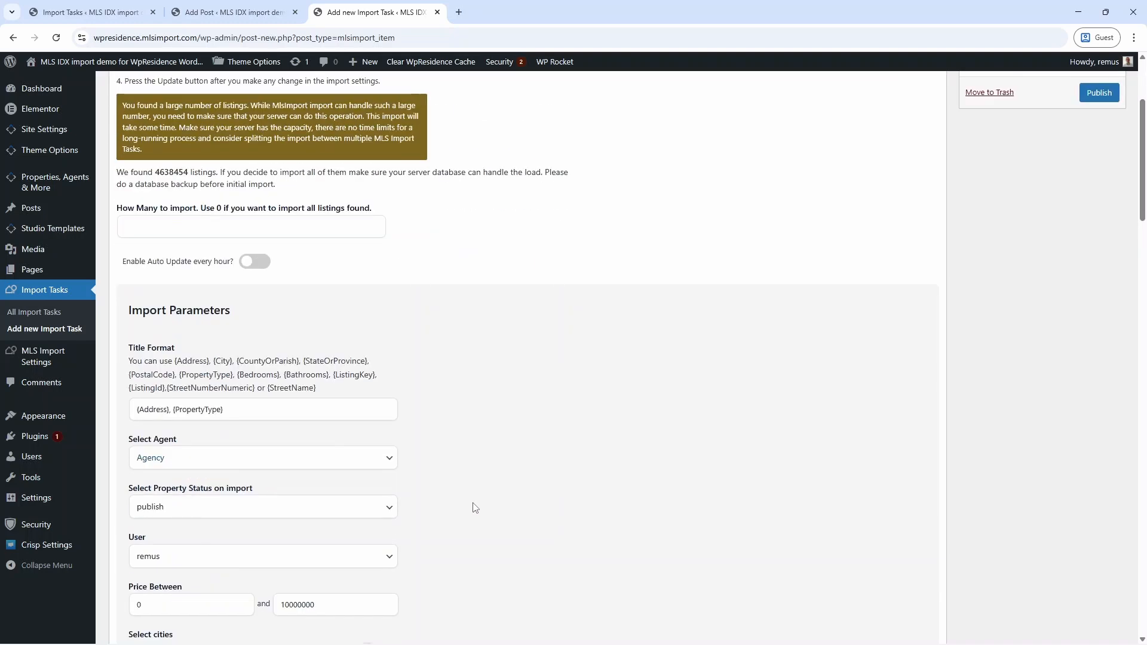
Fill the Office Task's ListOfficeMlsId filter with the copied office ID and save the draft.
{"action": "left_click", "coordinate": [267, 10]}
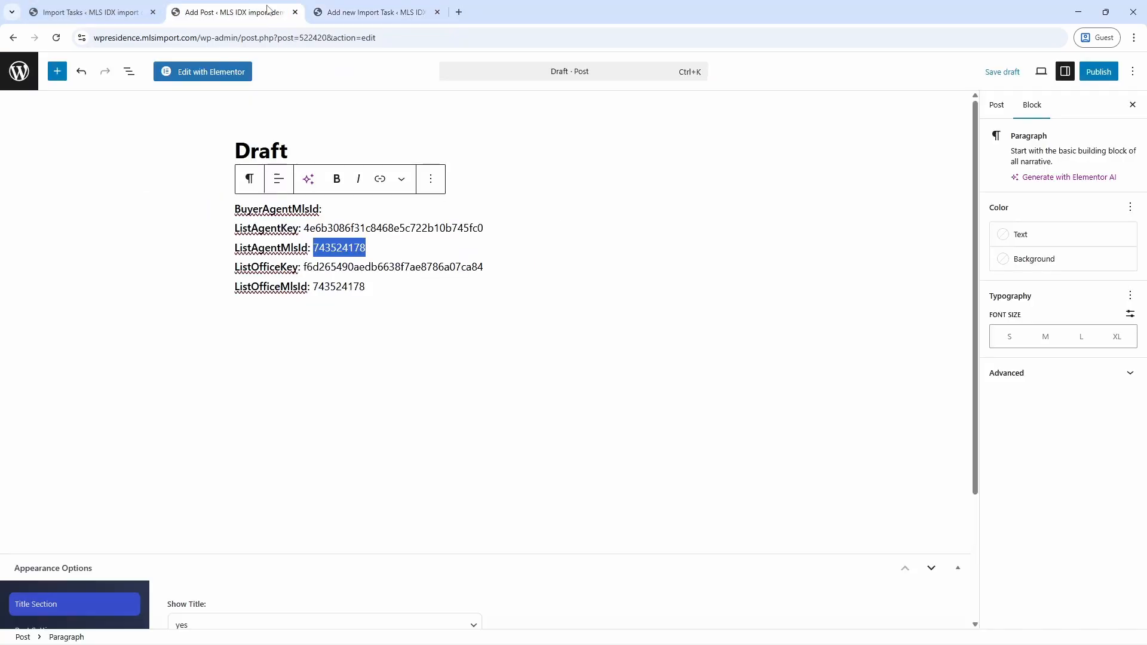
{"action": "left_click_drag", "start_coordinate": [366, 292], "coordinate": [314, 293]}
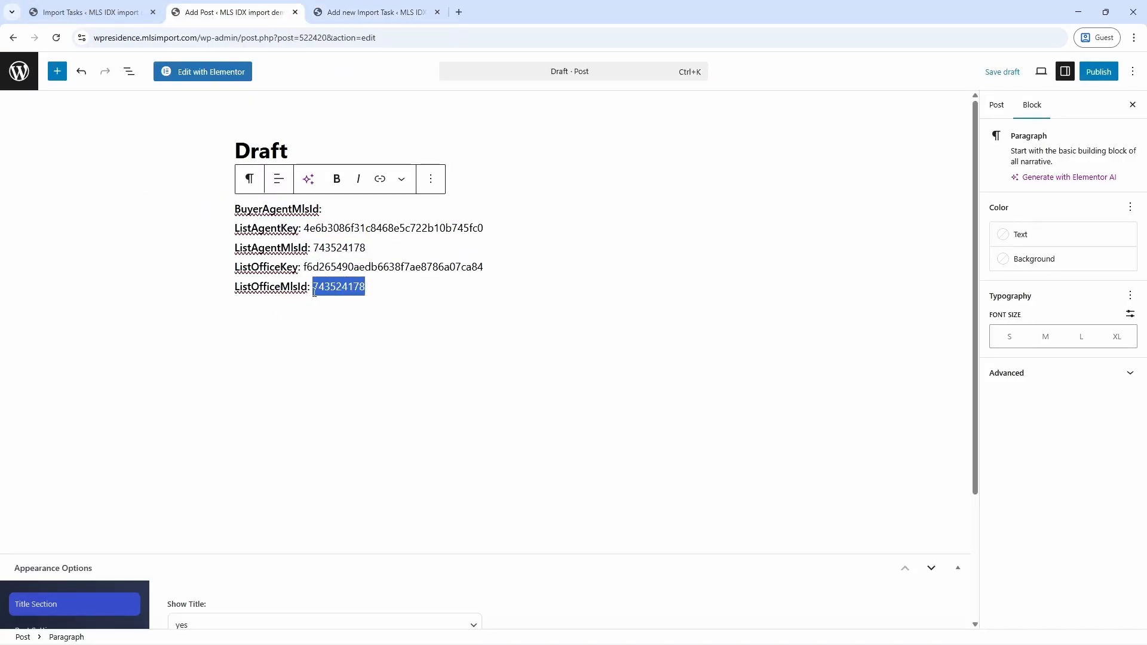
{"action": "right_click", "coordinate": [338, 303]}
{"action": "left_click", "coordinate": [359, 352]}
{"action": "left_click", "coordinate": [377, 12]}
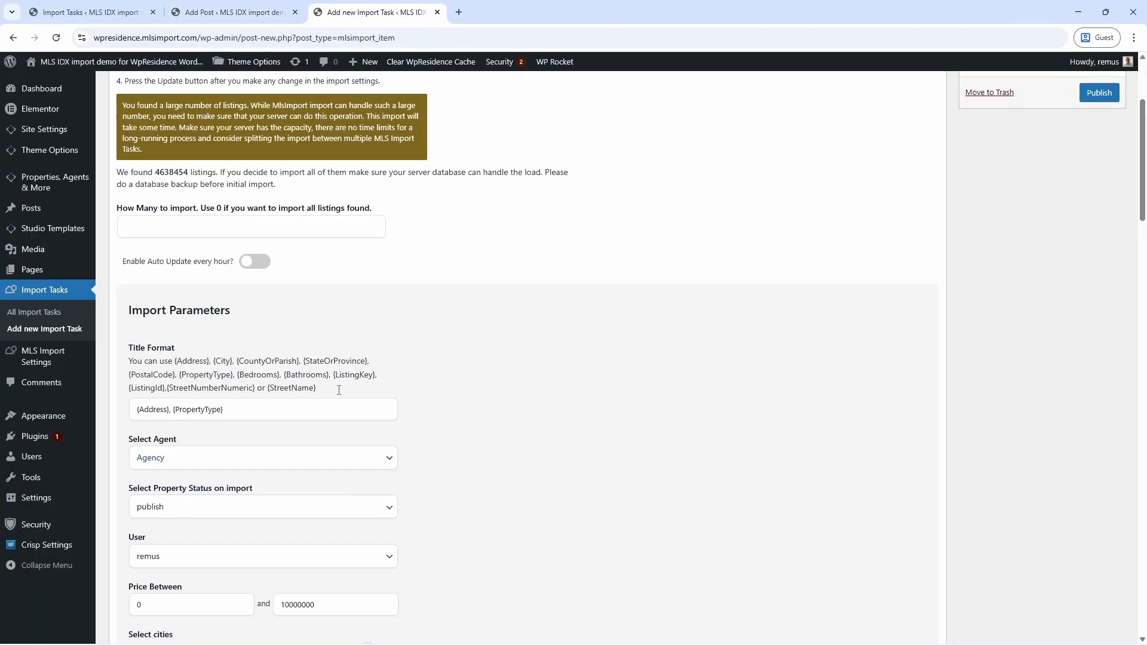
{"action": "scroll", "coordinate": [621, 426], "scroll_direction": "down", "scroll_amount": 4}
{"action": "scroll", "coordinate": [621, 426], "scroll_direction": "down", "scroll_amount": 15}
{"action": "right_click", "coordinate": [217, 526]}
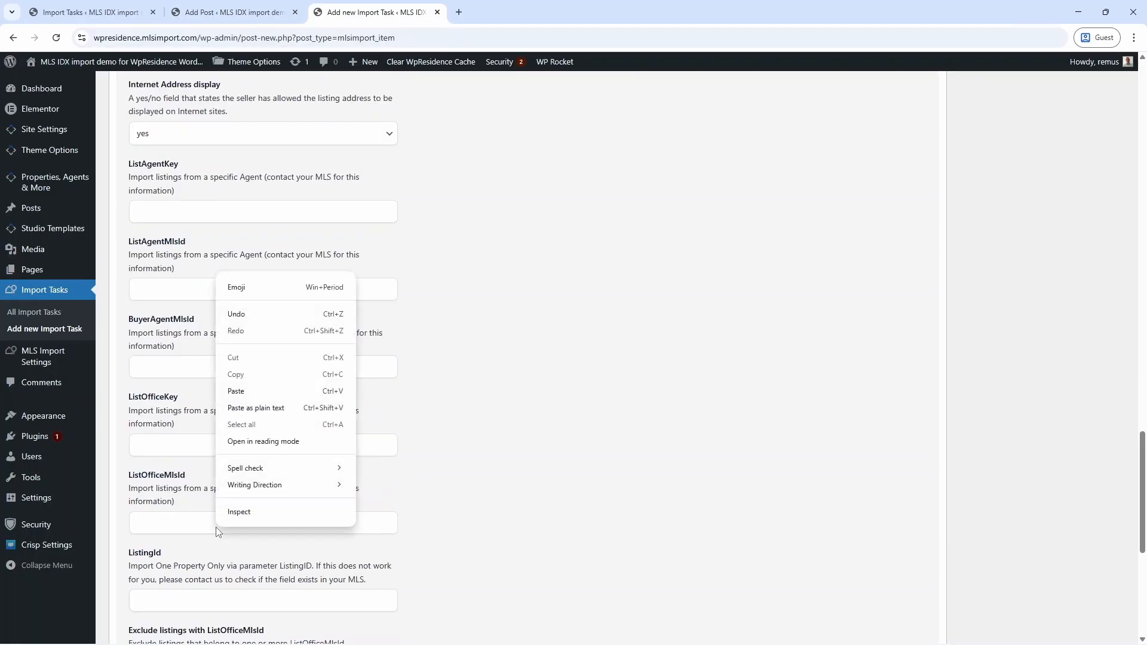
{"action": "left_click", "coordinate": [269, 390]}
{"action": "scroll", "coordinate": [844, 377], "scroll_direction": "up", "scroll_amount": 20}
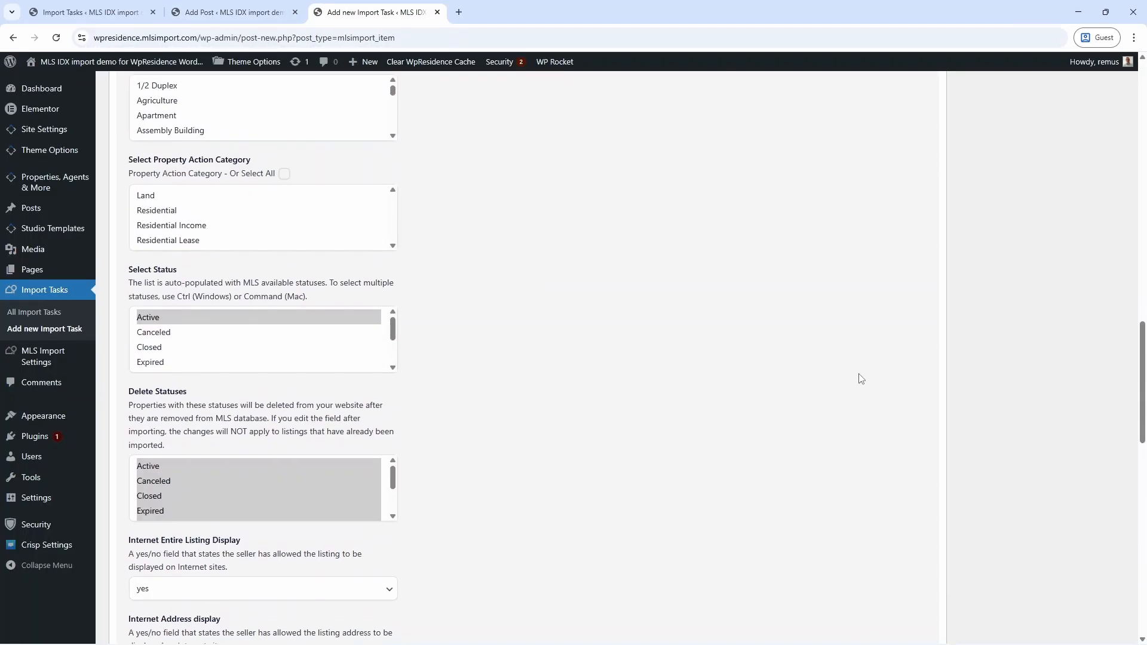
{"action": "scroll", "coordinate": [884, 374], "scroll_direction": "up", "scroll_amount": 2}
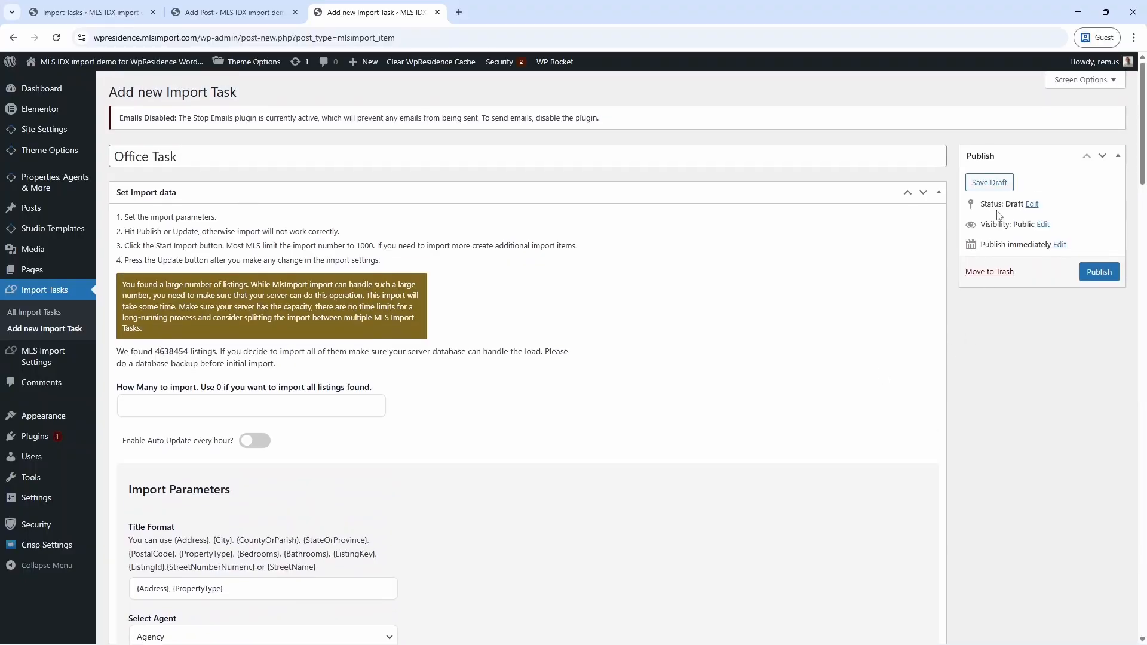
{"action": "left_click", "coordinate": [990, 183]}
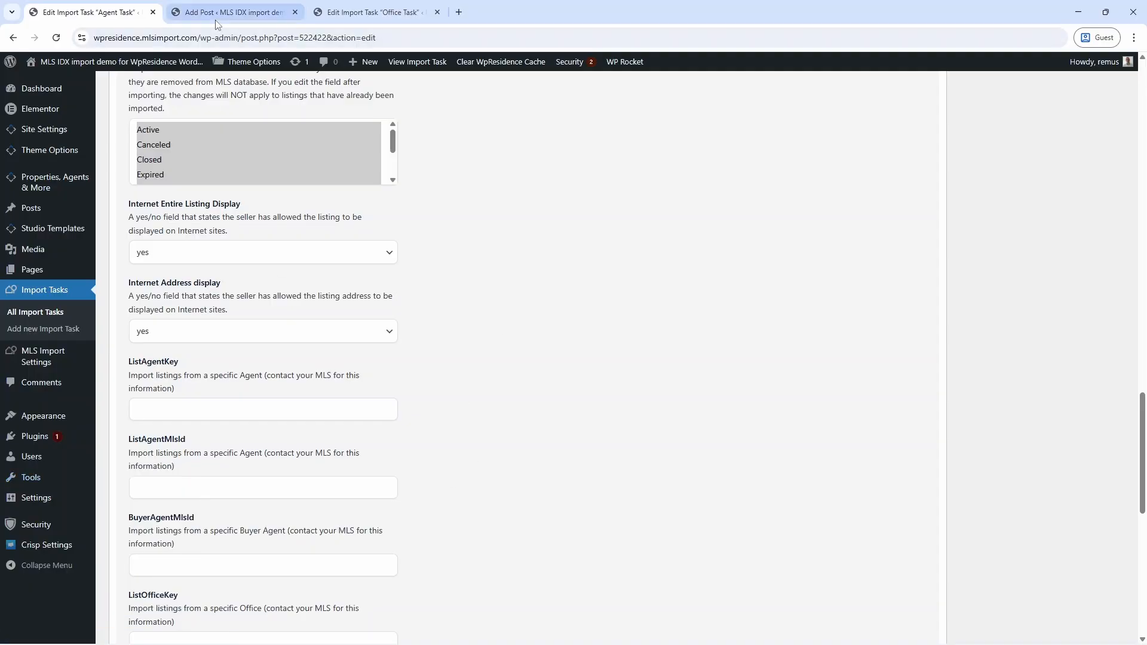
Copy the ListAgentKey value from the draft notes into the Agent Task's ListAgentKey field.
{"action": "left_click", "coordinate": [233, 12]}
{"action": "right_click", "coordinate": [359, 229]}
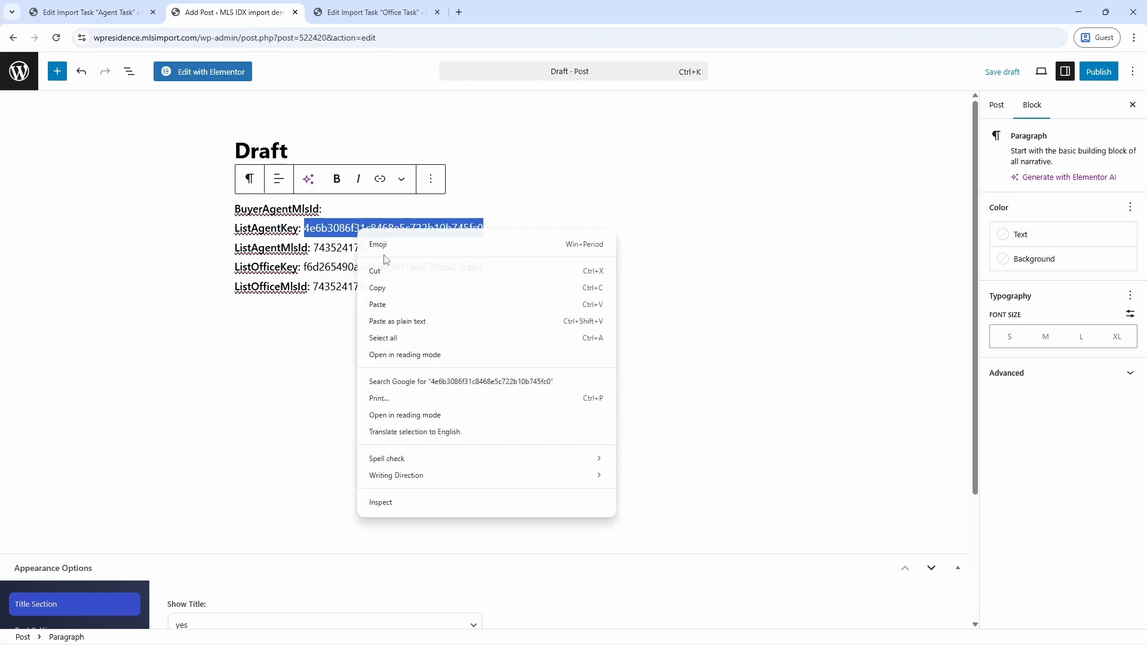
{"action": "left_click", "coordinate": [387, 289]}
{"action": "left_click", "coordinate": [113, 10]}
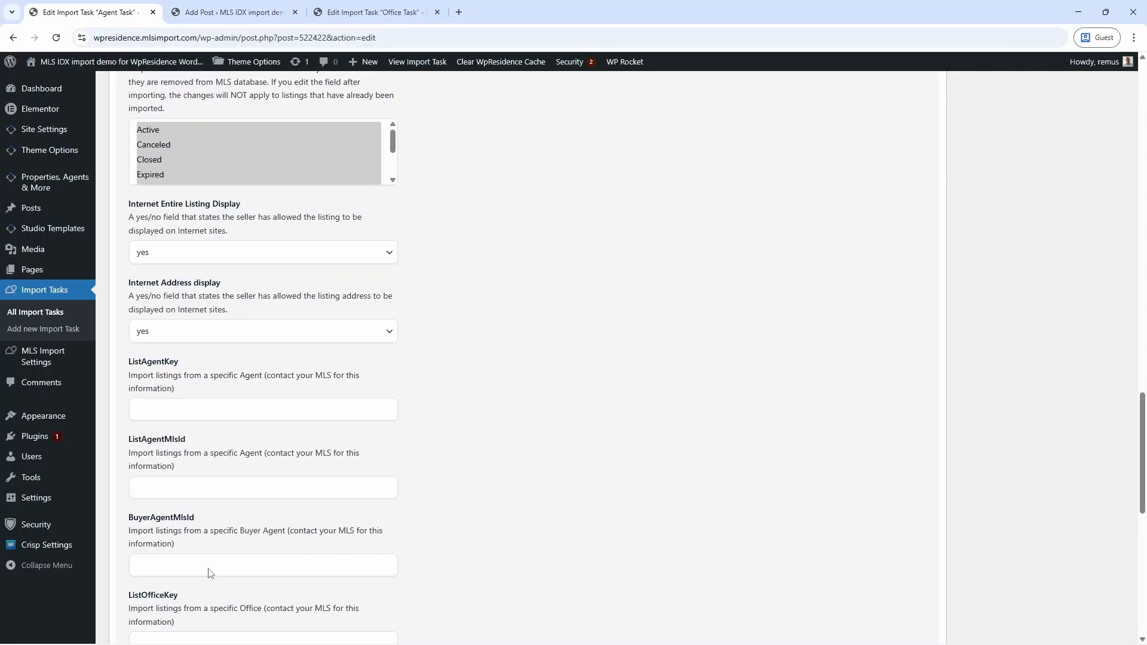
{"action": "right_click", "coordinate": [196, 414]}
{"action": "left_click", "coordinate": [221, 278]}
{"action": "scroll", "coordinate": [717, 371], "scroll_direction": "up", "scroll_amount": 1}
{"action": "scroll", "coordinate": [824, 390], "scroll_direction": "up", "scroll_amount": 20}
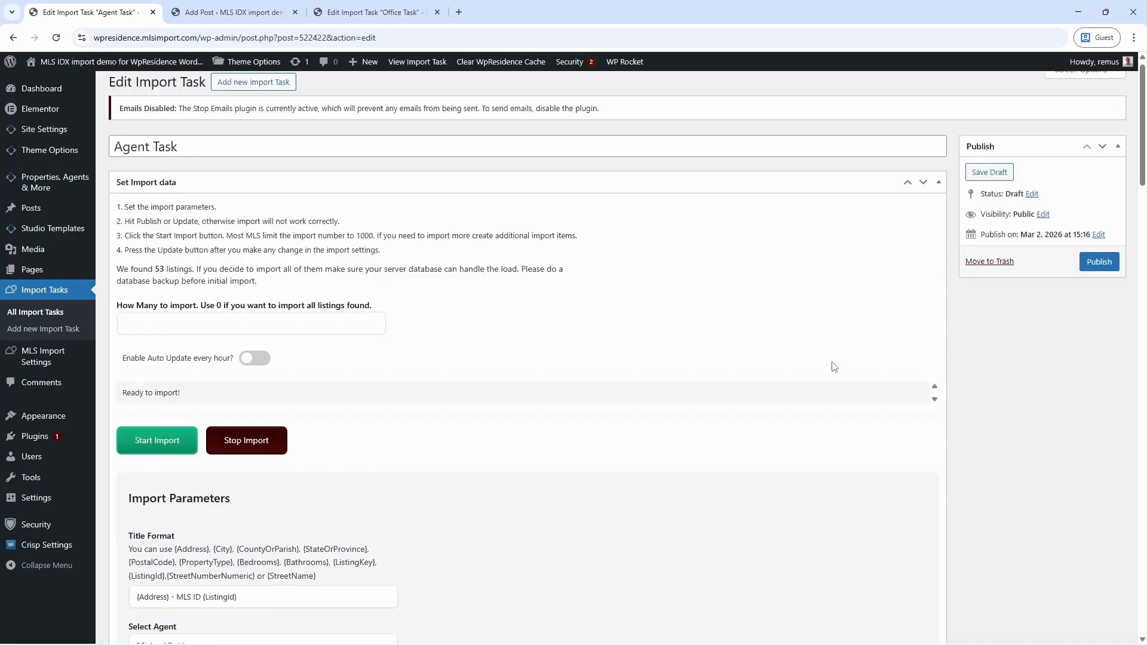
Set the Agent Task to import Active and Closed listings and save the draft.
{"action": "left_click", "coordinate": [989, 183]}
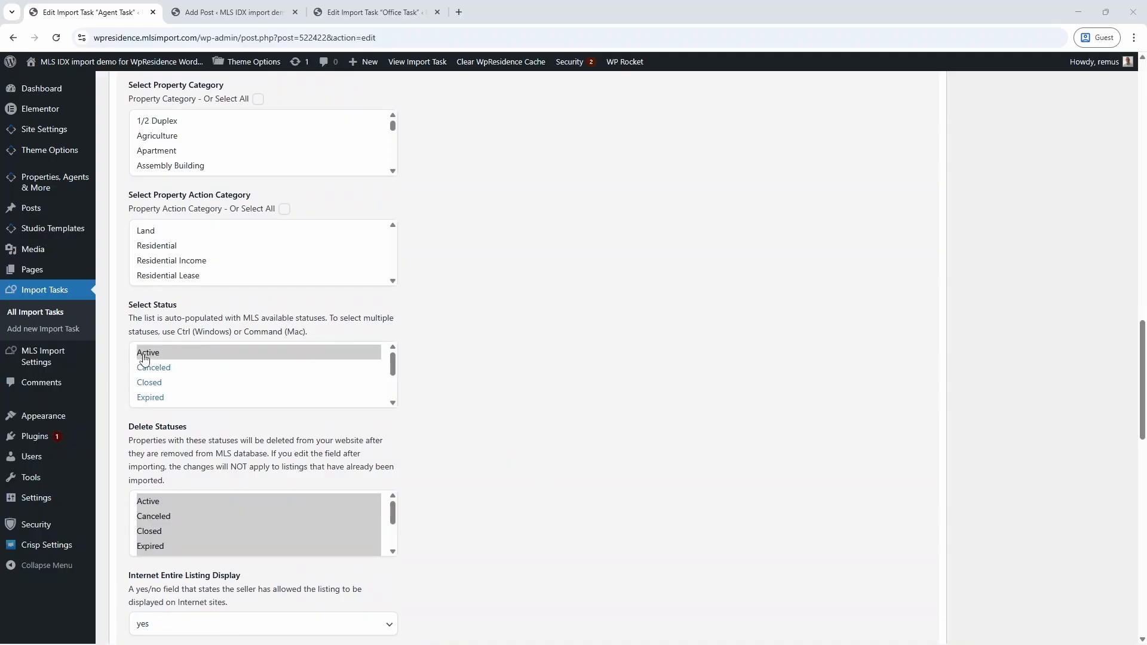
{"action": "scroll", "coordinate": [183, 372], "scroll_direction": "down", "scroll_amount": 3}
{"action": "scroll", "coordinate": [185, 376], "scroll_direction": "down", "scroll_amount": 1}
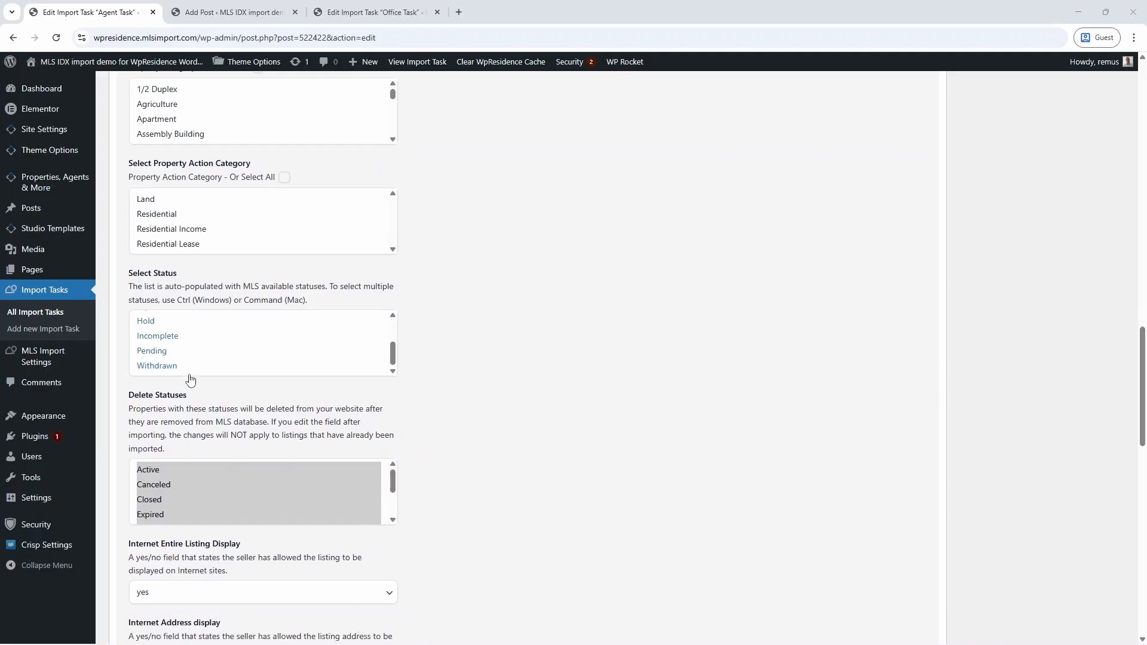
{"action": "scroll", "coordinate": [186, 335], "scroll_direction": "up", "scroll_amount": 2}
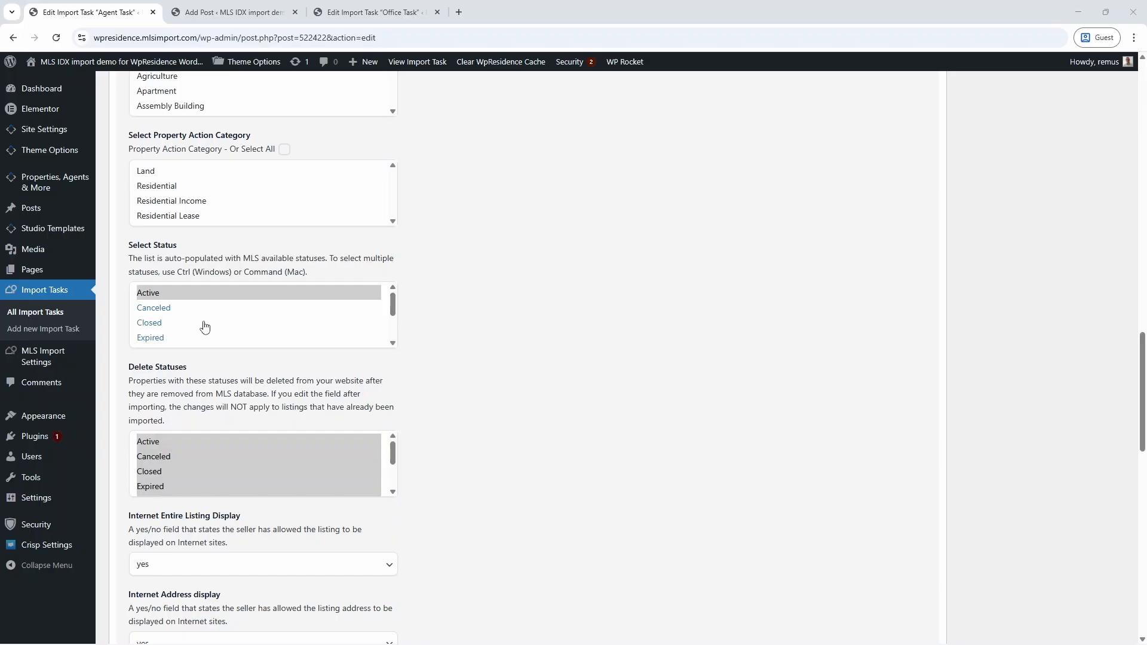
{"action": "scroll", "coordinate": [194, 322], "scroll_direction": "down", "scroll_amount": 2}
{"action": "left_click", "coordinate": [172, 325]}
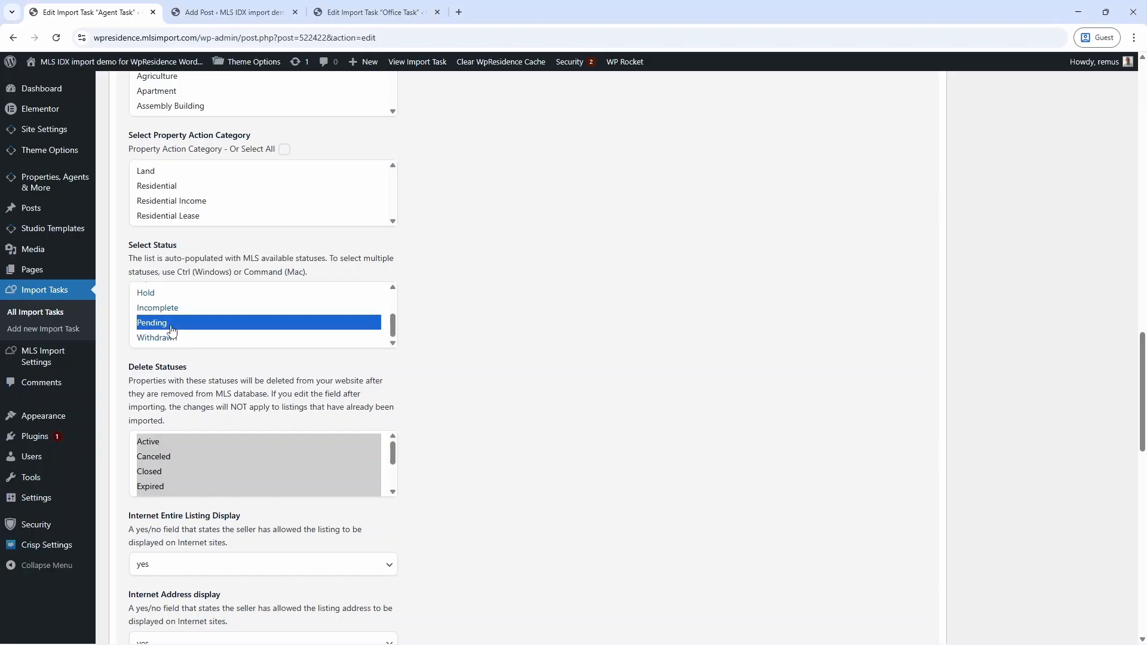
{"action": "scroll", "coordinate": [249, 364], "scroll_direction": "up", "scroll_amount": 2}
{"action": "scroll", "coordinate": [246, 373], "scroll_direction": "up", "scroll_amount": 1}
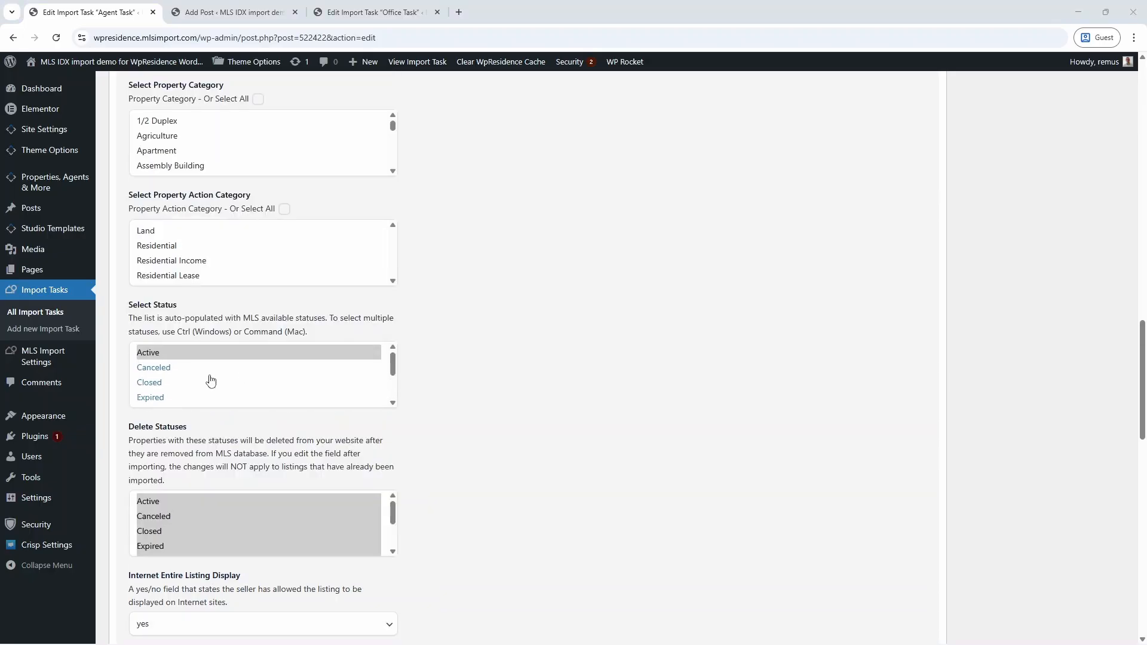
{"action": "left_click", "coordinate": [209, 383], "text": "ctrl"}
{"action": "scroll", "coordinate": [968, 281], "scroll_direction": "up", "scroll_amount": 20}
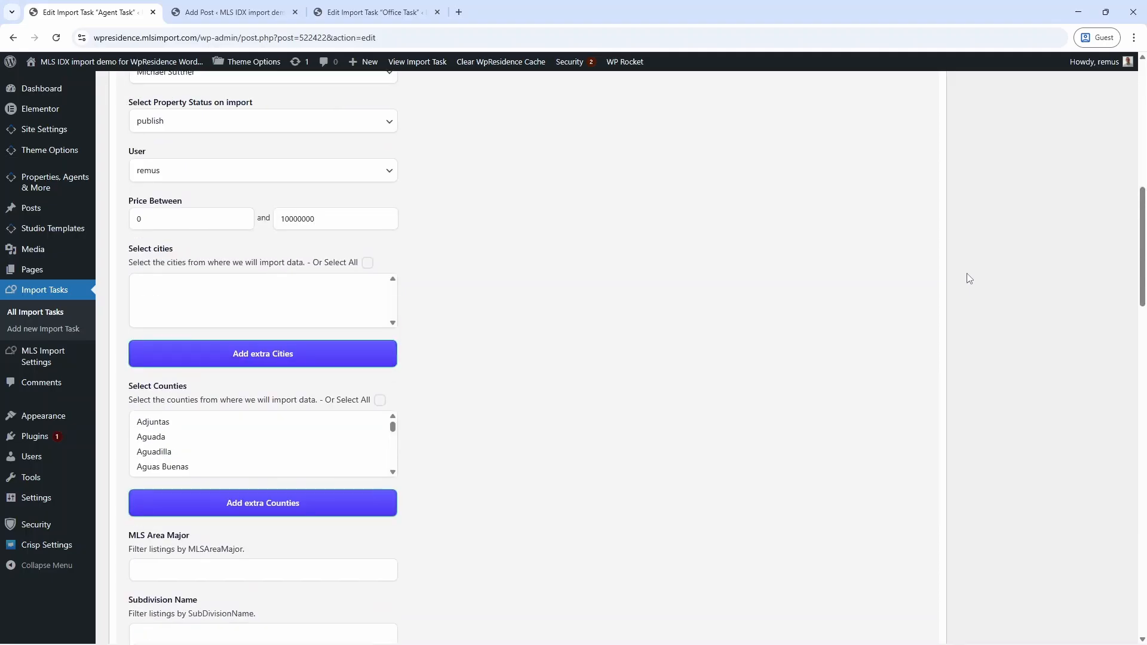
{"action": "left_click", "coordinate": [990, 215]}
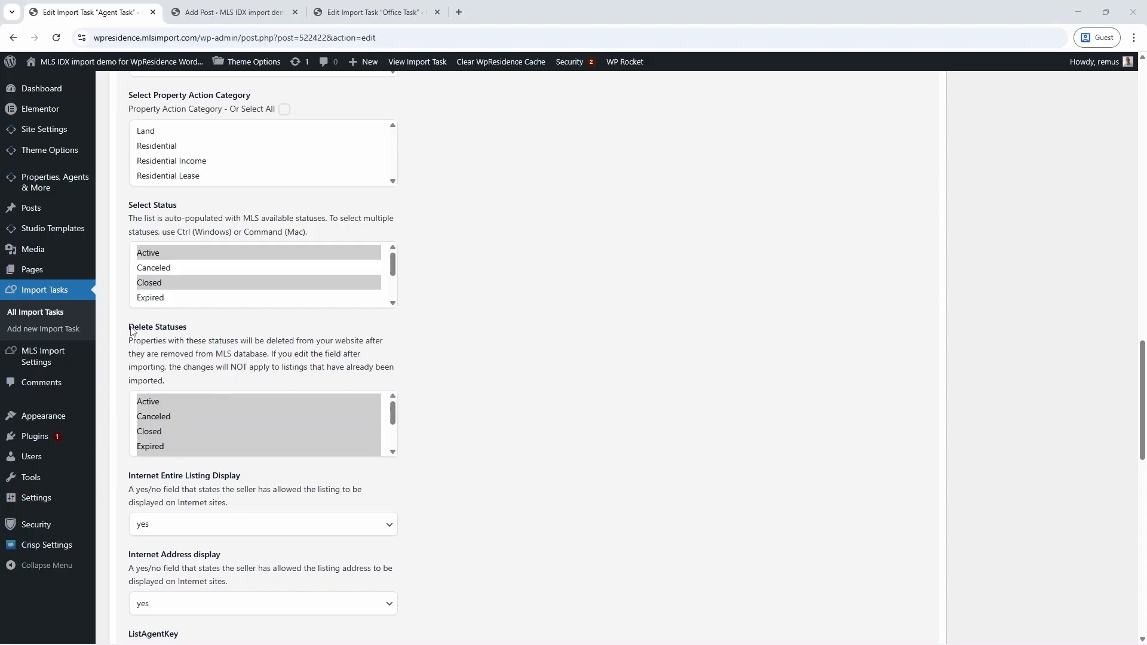
Remove Closed from Delete Statuses, leaving Active, Canceled and Expired, and save.
{"action": "left_click_drag", "start_coordinate": [132, 332], "coordinate": [195, 331]}
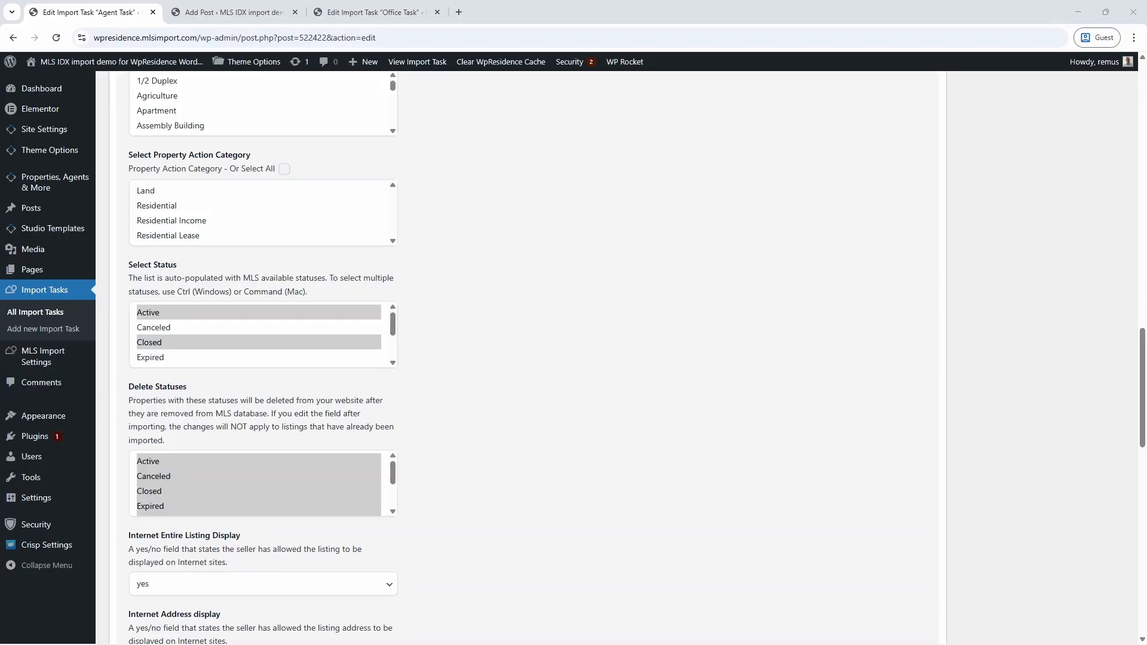
{"action": "left_click", "coordinate": [393, 511]}
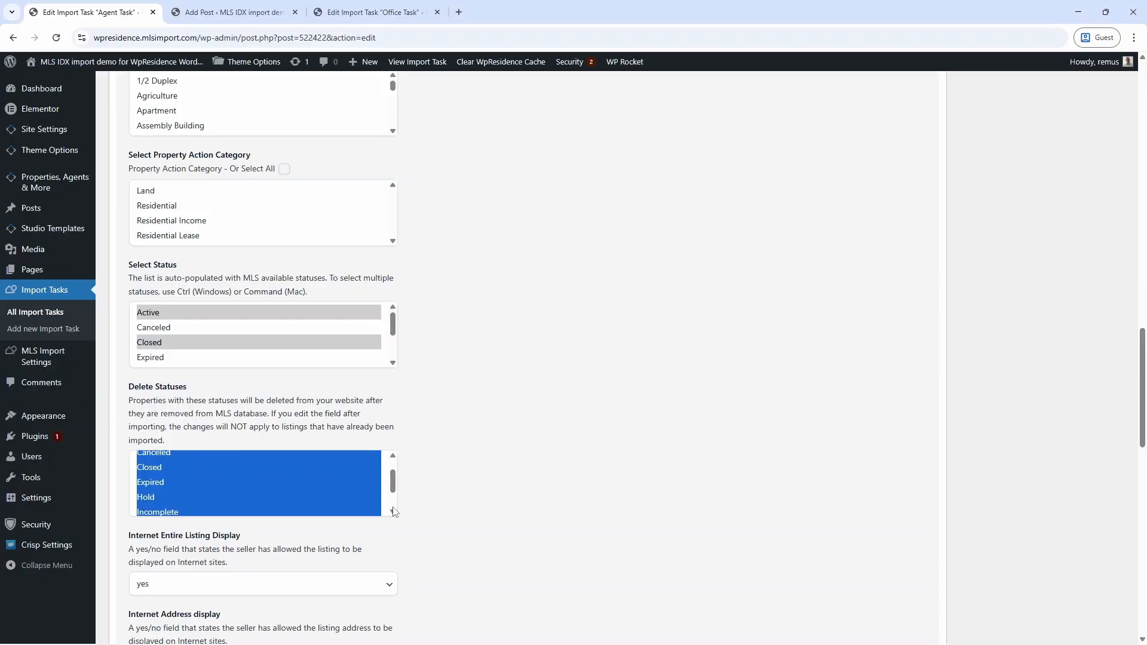
{"action": "left_click", "coordinate": [394, 511]}
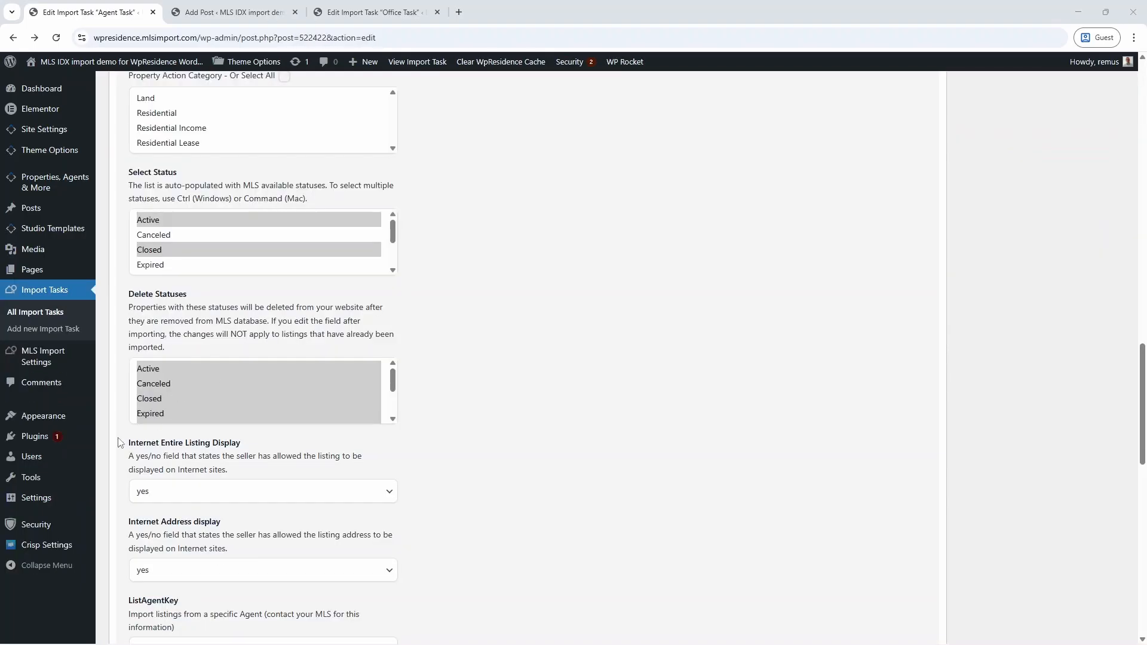
{"action": "left_click", "coordinate": [154, 399], "text": "ctrl"}
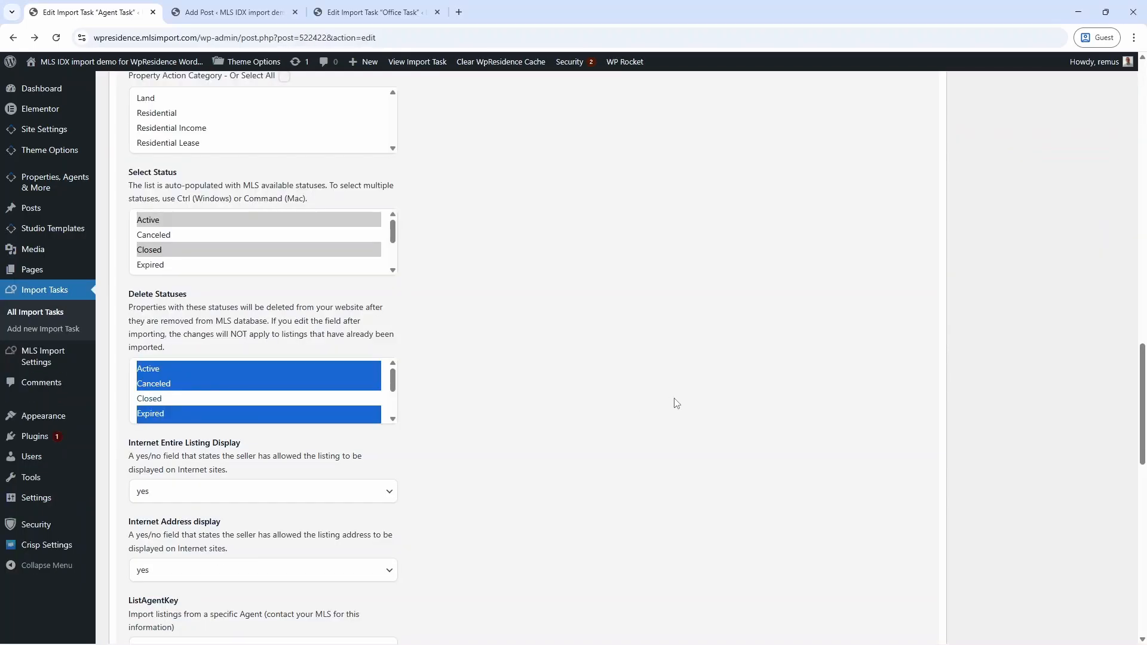
{"action": "left_click", "coordinate": [676, 401]}
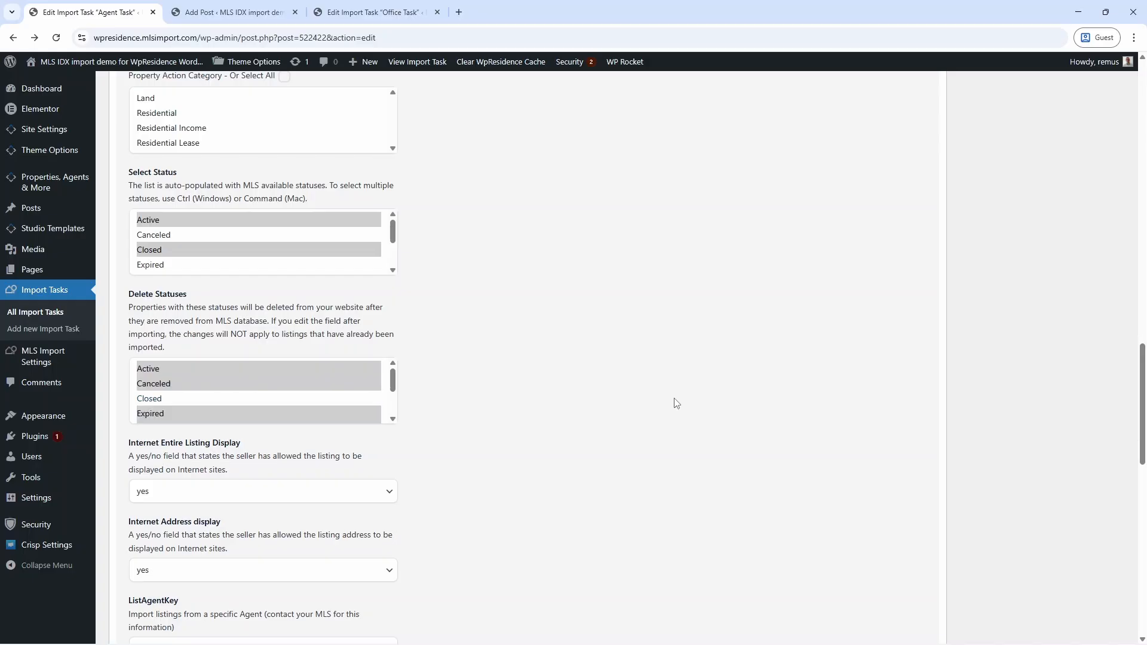
{"action": "scroll", "coordinate": [677, 404], "scroll_direction": "up", "scroll_amount": 20}
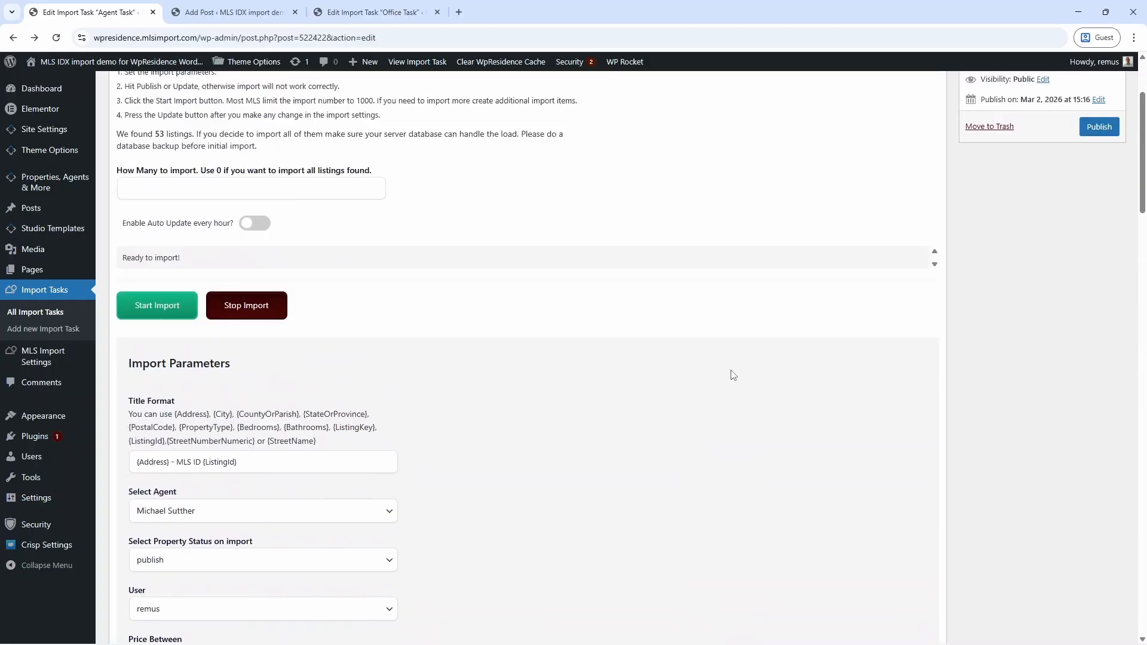
{"action": "left_click", "coordinate": [990, 182]}
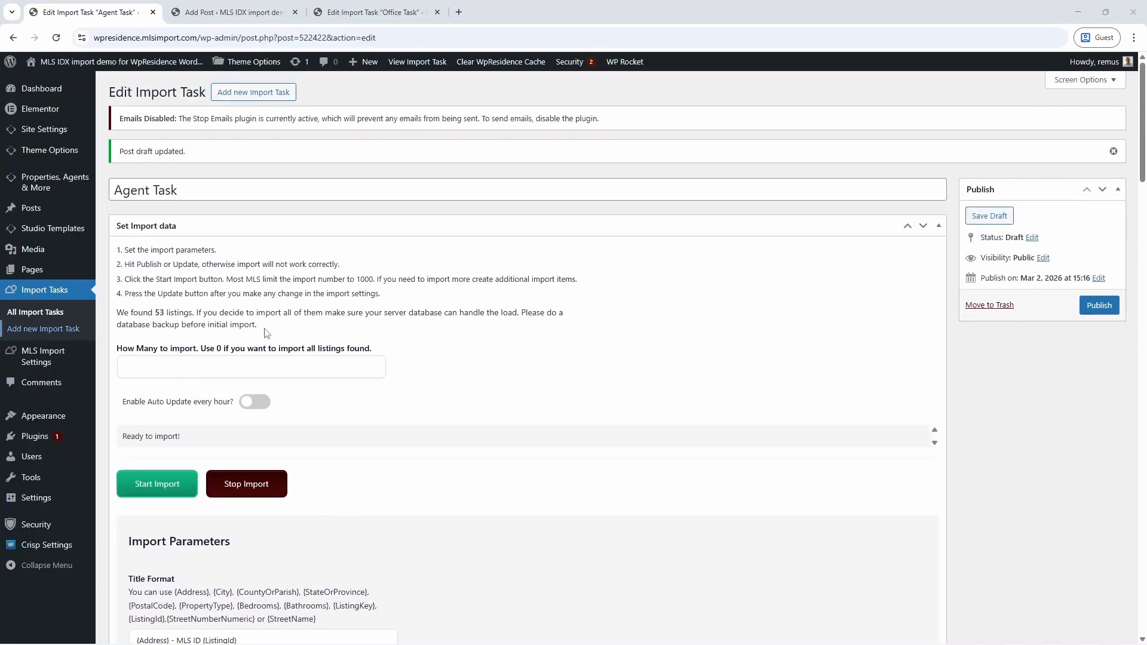
Import the Agent Task's 53 listings, check pending Scheduled Actions, and enable hourly auto update.
{"action": "left_click", "coordinate": [173, 487]}
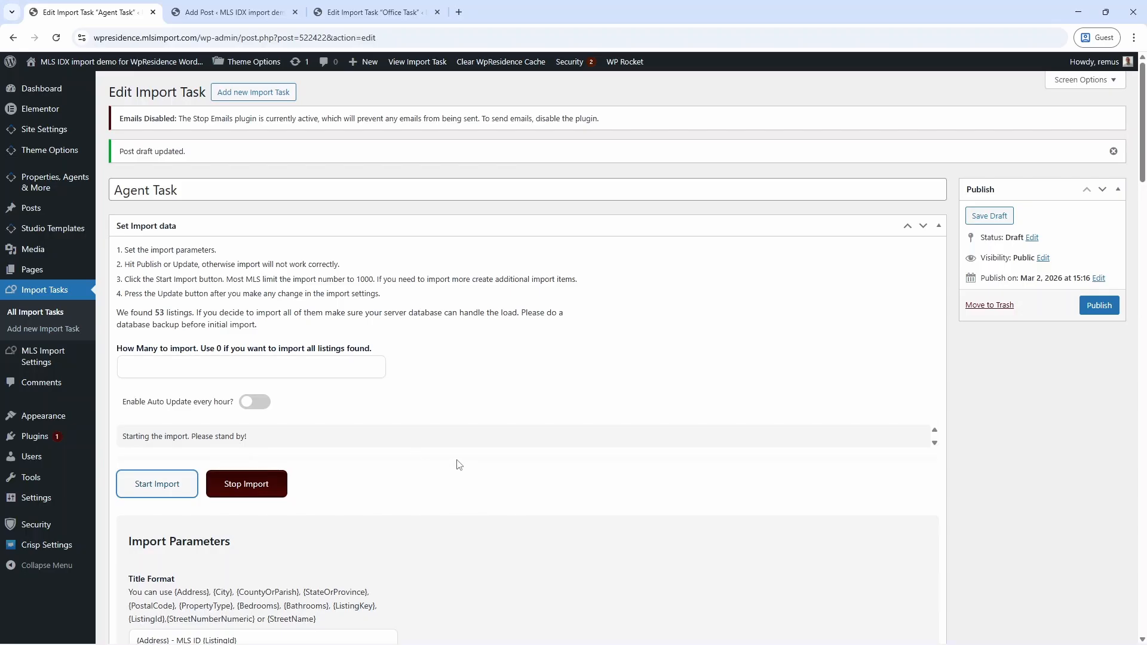
{"action": "mouse_move", "coordinate": [30, 478]}
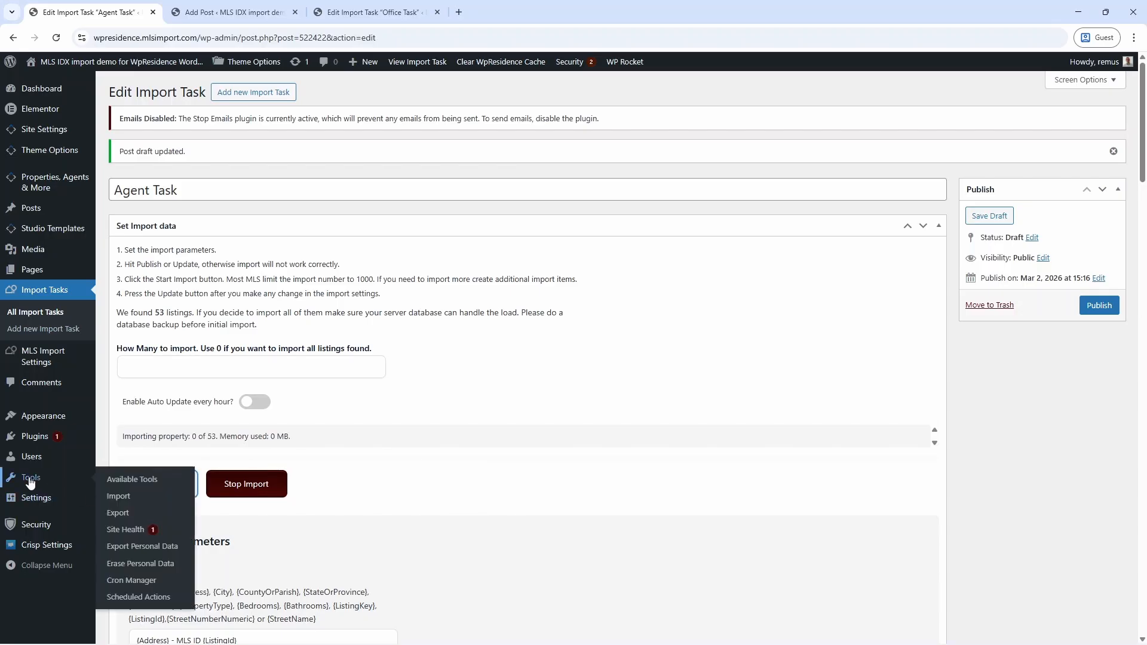
{"action": "right_click", "coordinate": [158, 606]}
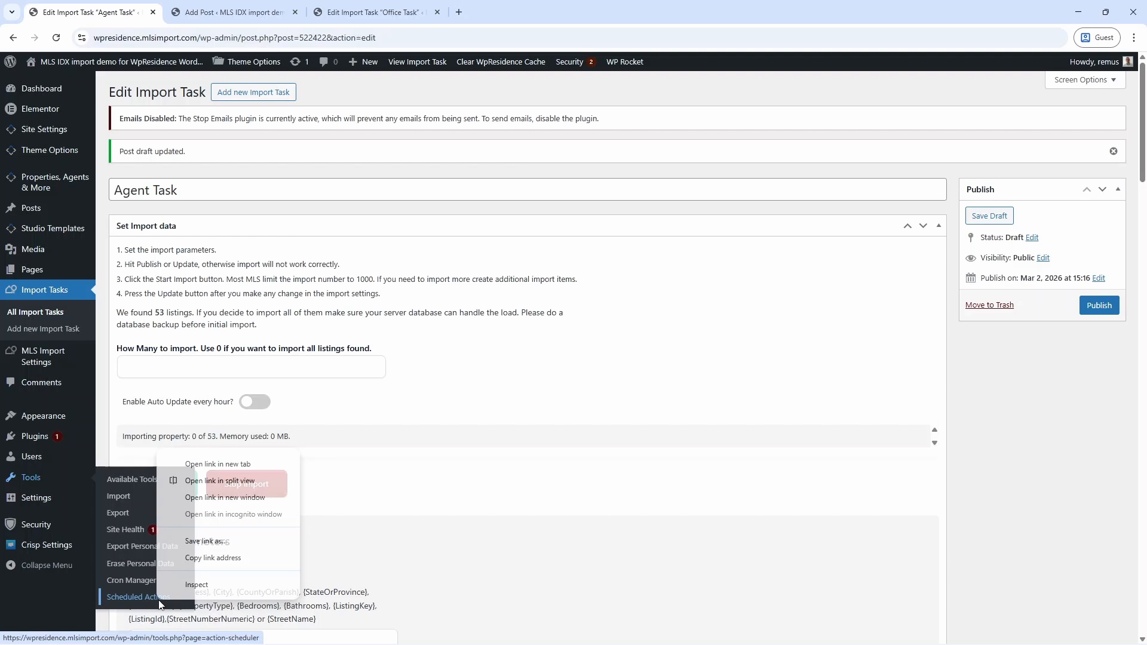
{"action": "left_click", "coordinate": [204, 479]}
{"action": "left_click", "coordinate": [738, 187]}
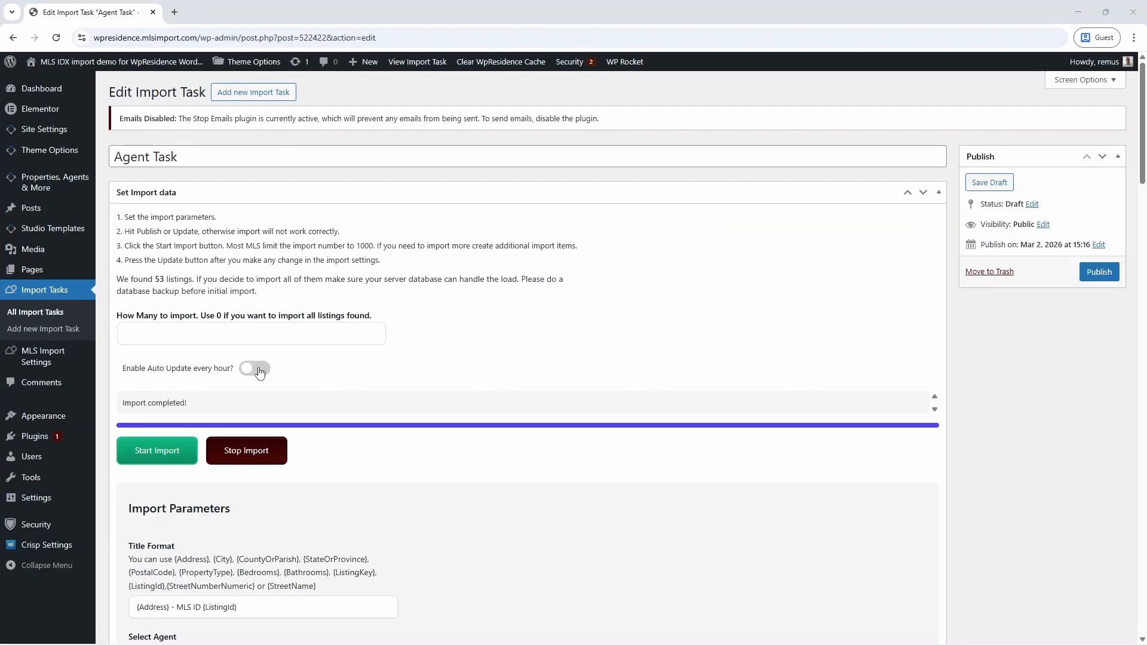
{"action": "left_click", "coordinate": [263, 367]}
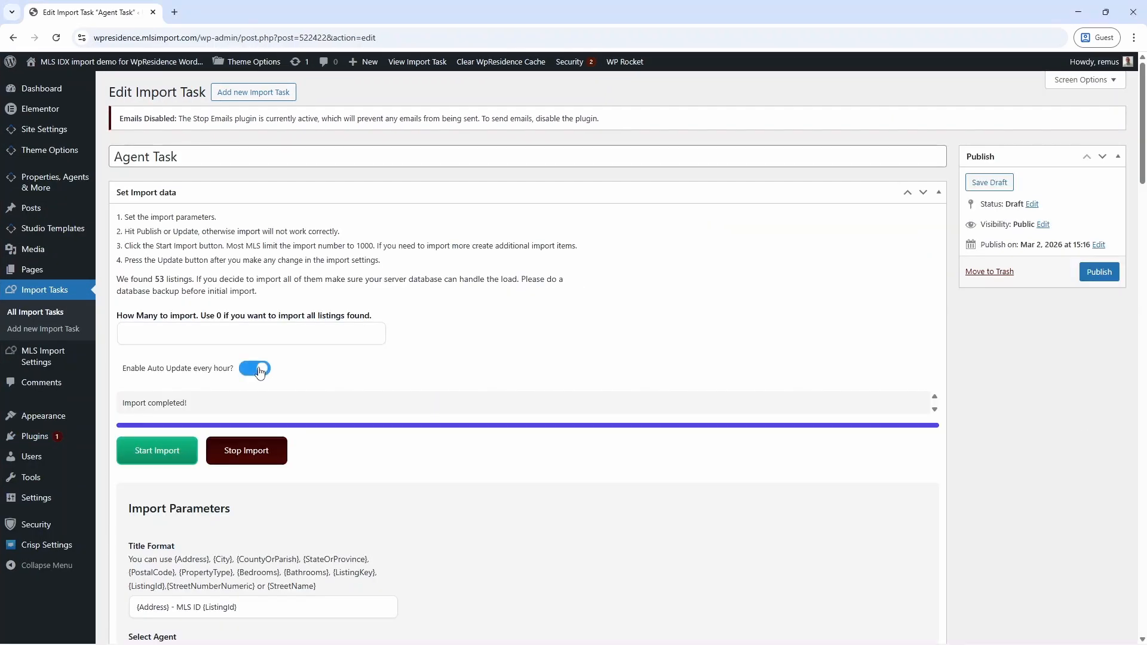
{"action": "left_click", "coordinate": [1008, 190]}
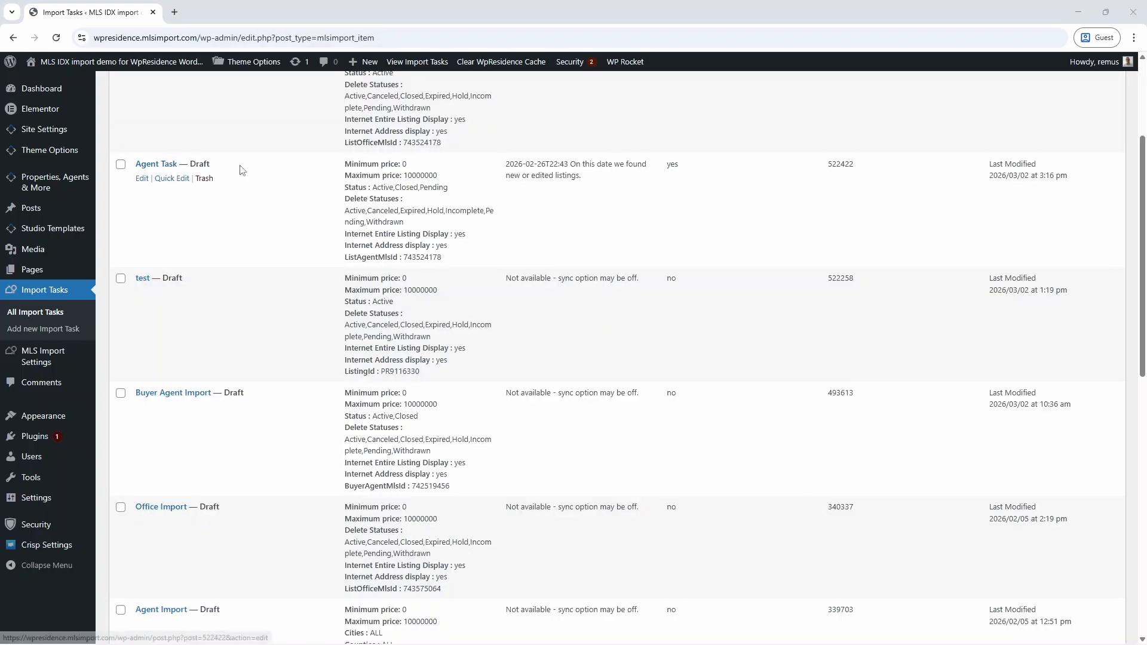
{"action": "left_click_drag", "start_coordinate": [507, 167], "coordinate": [572, 168]}
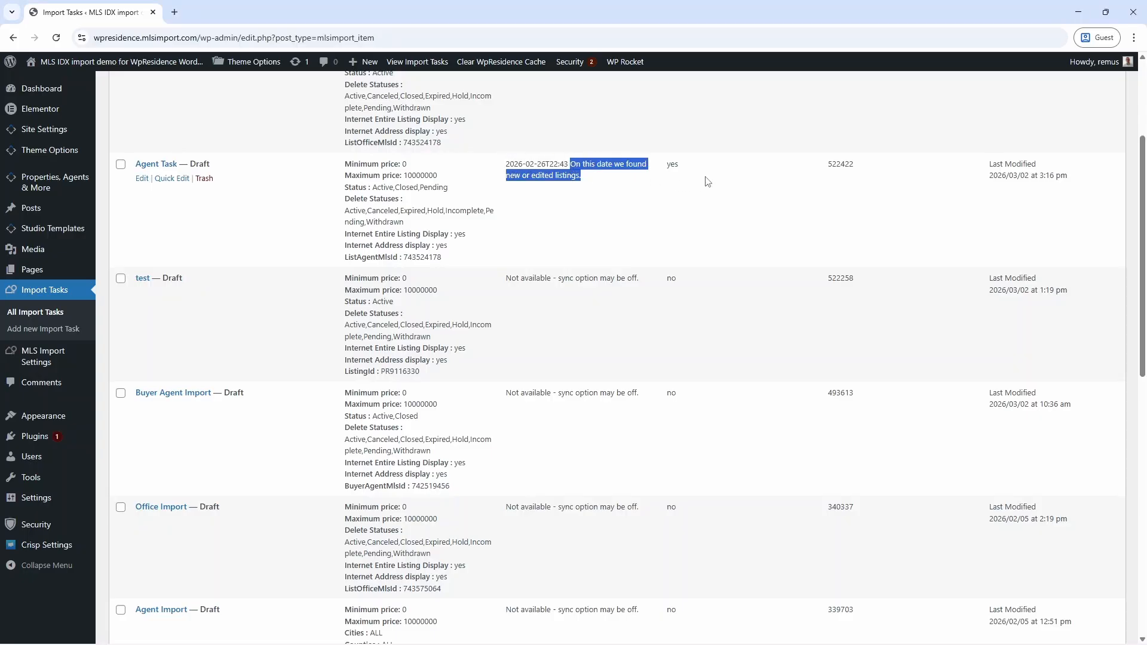
{"action": "left_click_drag", "start_coordinate": [690, 173], "coordinate": [668, 169]}
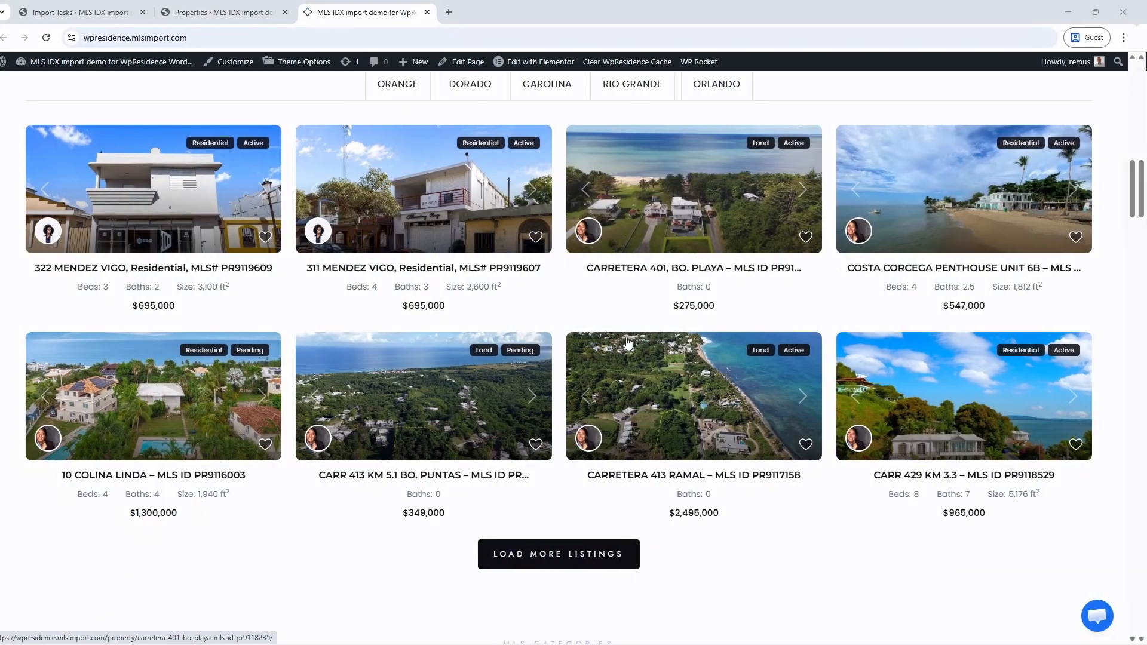
View the Dorado and Carolina featured listings, then close the public site tab.
{"action": "scroll", "coordinate": [538, 228], "scroll_direction": "up", "scroll_amount": 2}
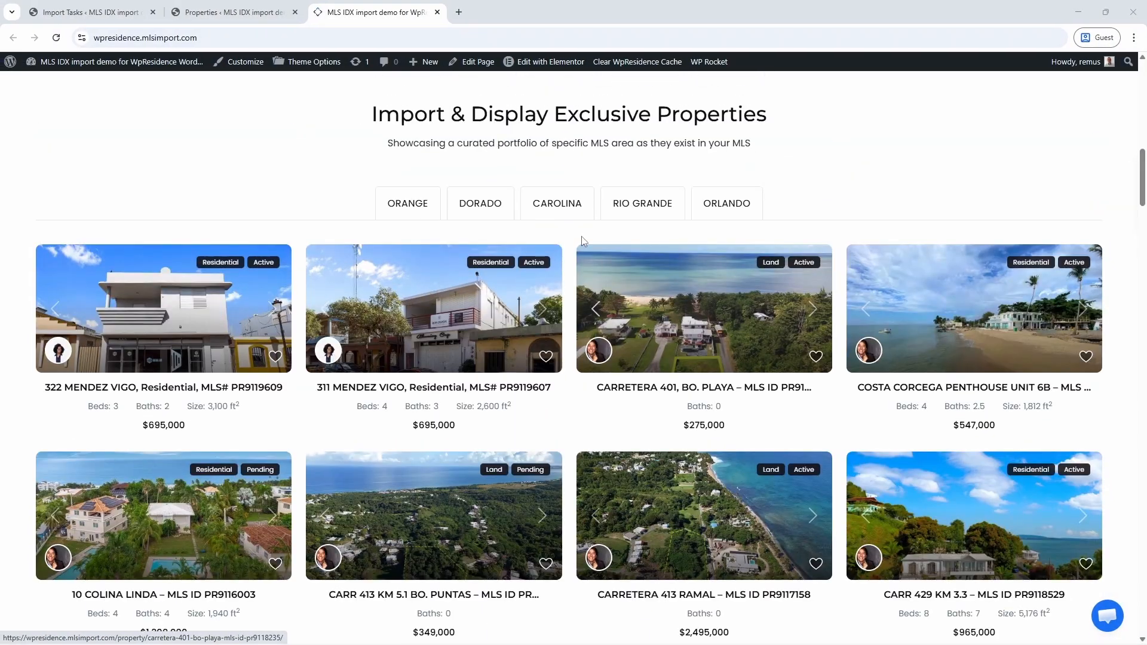
{"action": "left_click", "coordinate": [498, 210]}
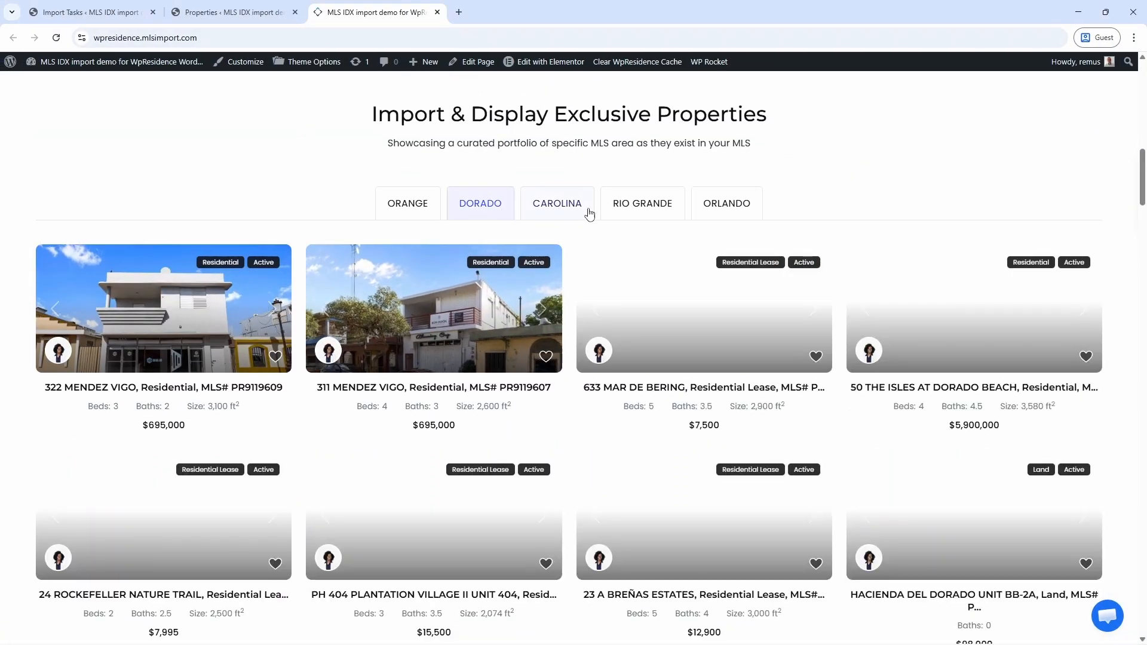
{"action": "left_click", "coordinate": [572, 202]}
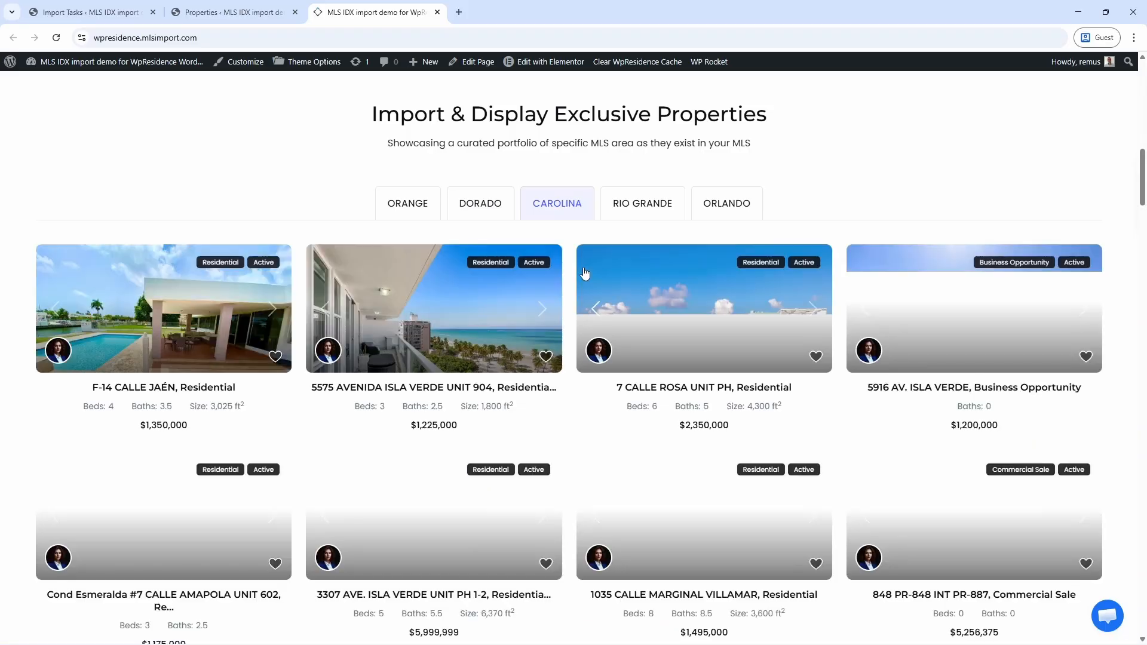
{"action": "key", "text": "ctrl+w"}
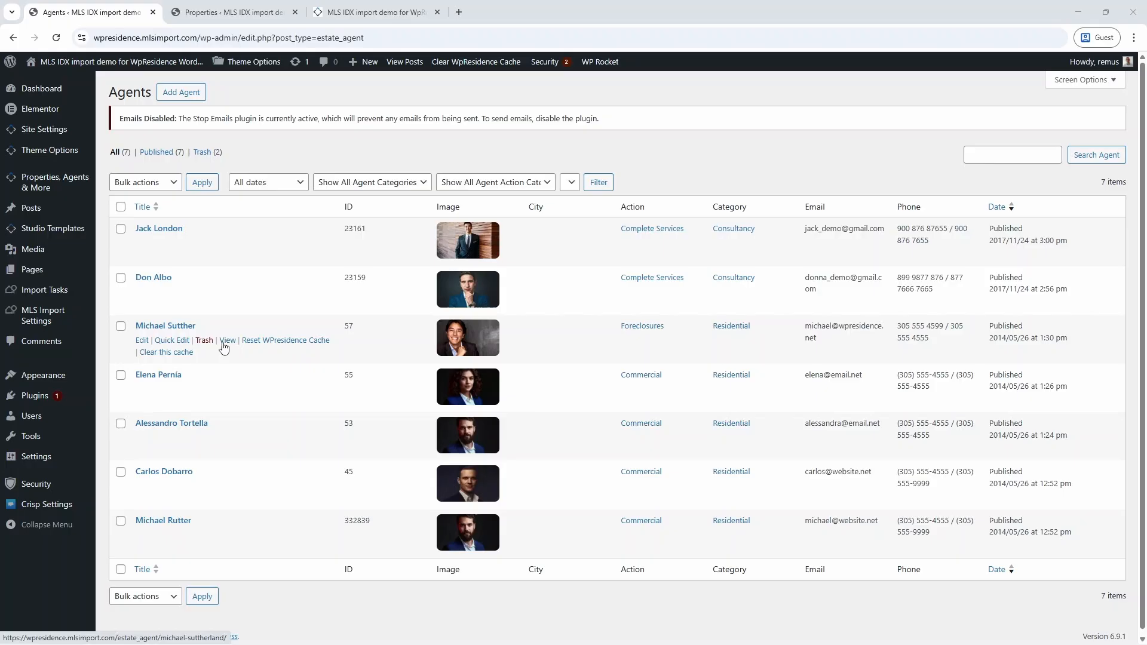
Open the agent's public profile page and scroll through it.
{"action": "left_click", "coordinate": [221, 342]}
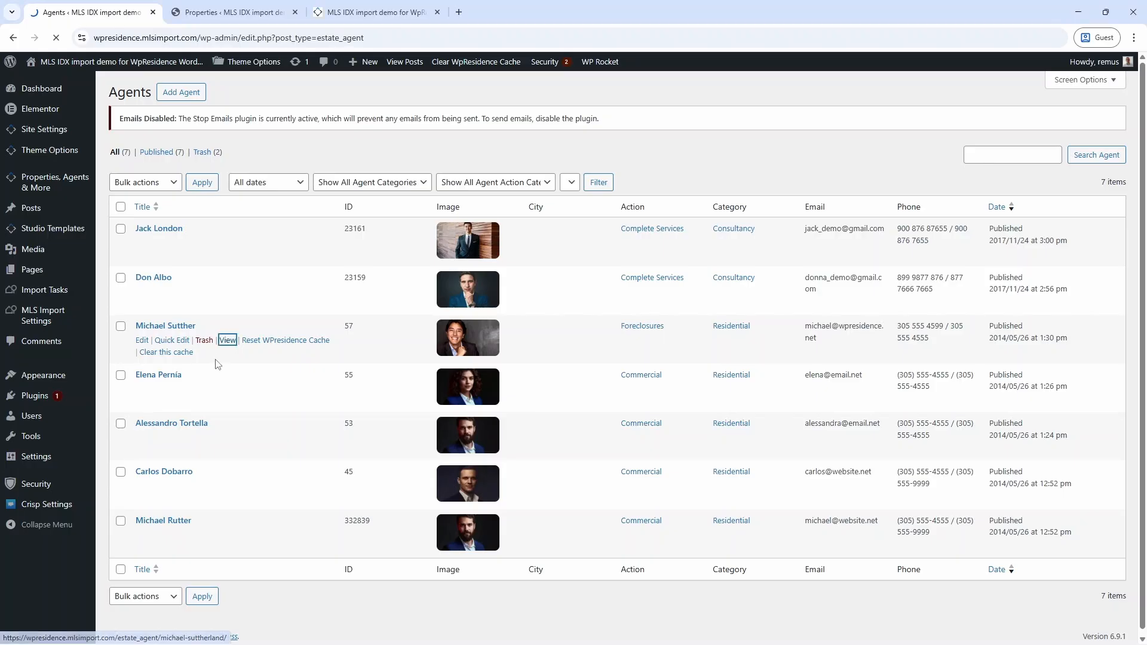
{"action": "scroll", "coordinate": [354, 415], "scroll_direction": "down", "scroll_amount": 5}
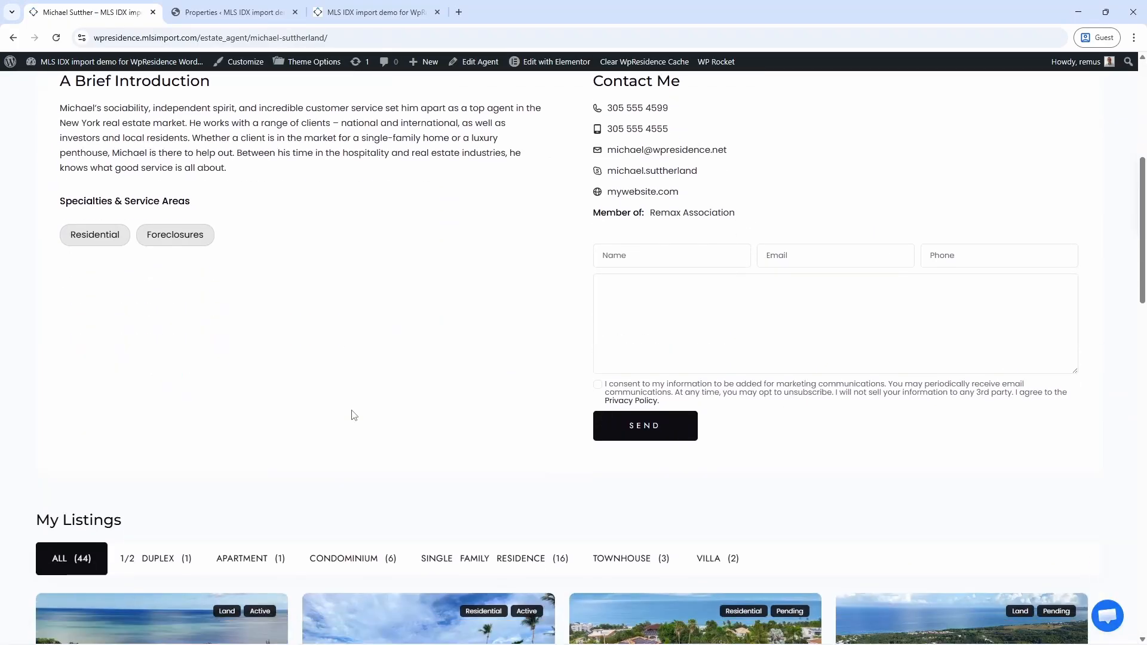
{"action": "scroll", "coordinate": [354, 415], "scroll_direction": "down", "scroll_amount": 1}
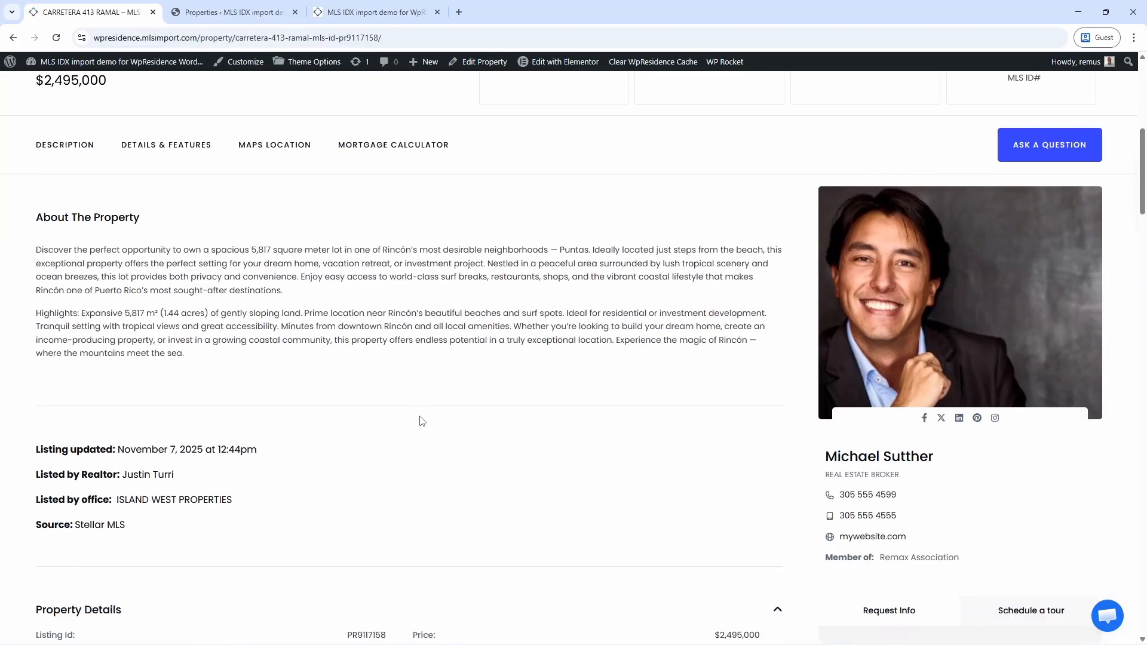
{"action": "scroll", "coordinate": [419, 418], "scroll_direction": "down", "scroll_amount": 3}
{"action": "scroll", "coordinate": [421, 417], "scroll_direction": "down", "scroll_amount": 4}
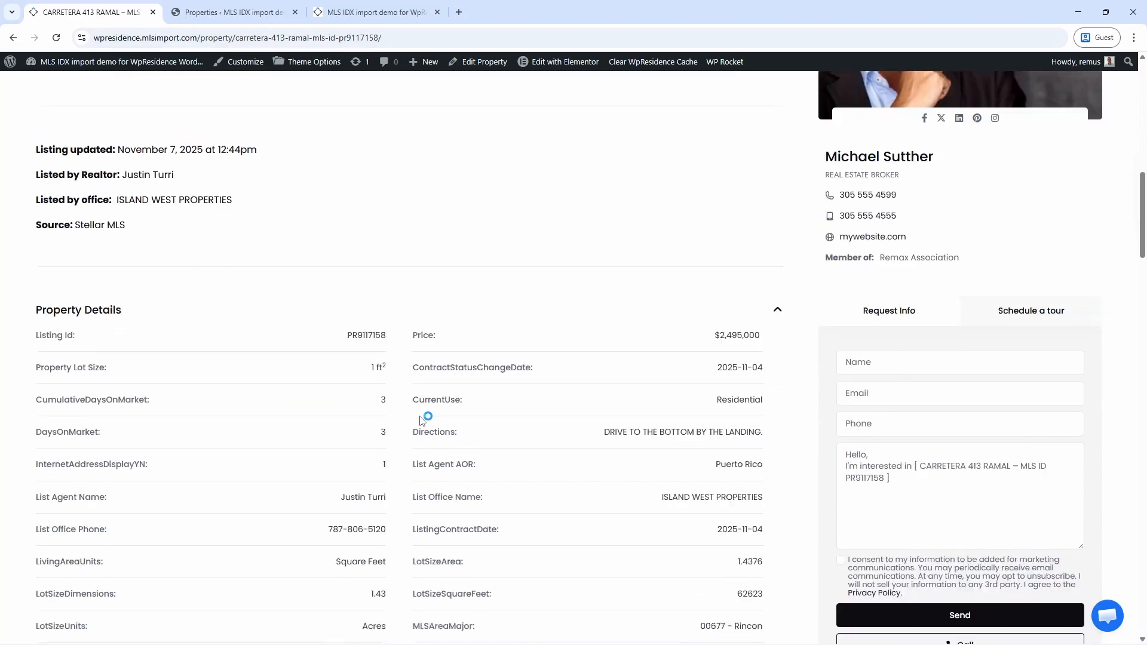
{"action": "scroll", "coordinate": [420, 417], "scroll_direction": "up", "scroll_amount": 3}
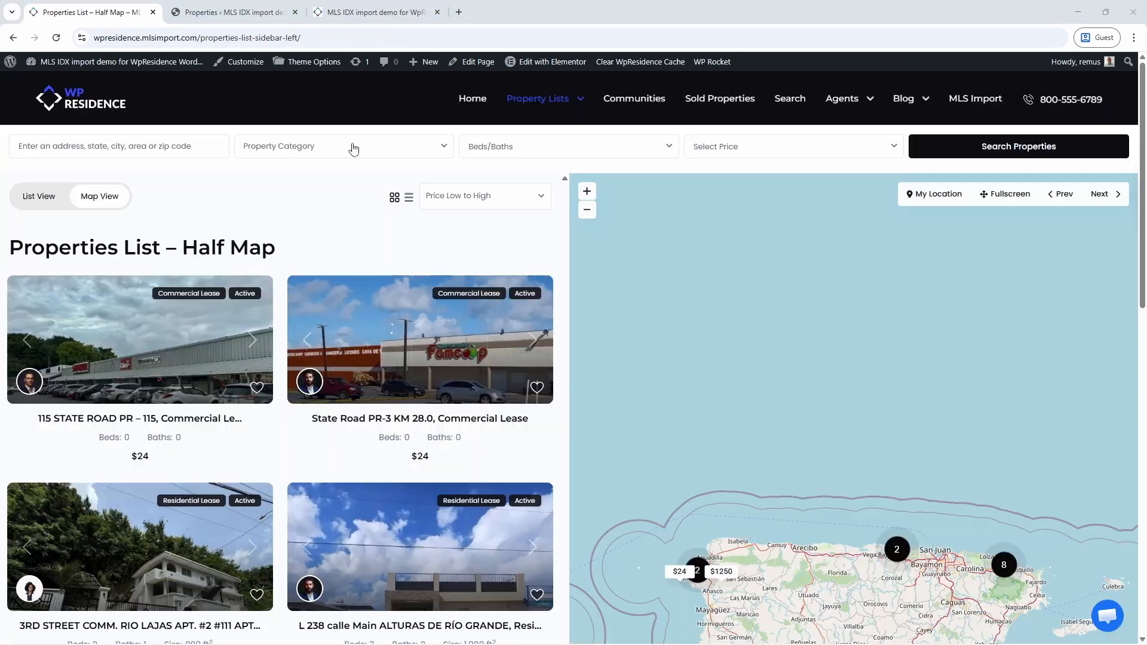
Set the Property Category filter to Apartment and Condominium.
{"action": "left_click", "coordinate": [352, 150]}
{"action": "left_click", "coordinate": [315, 223]}
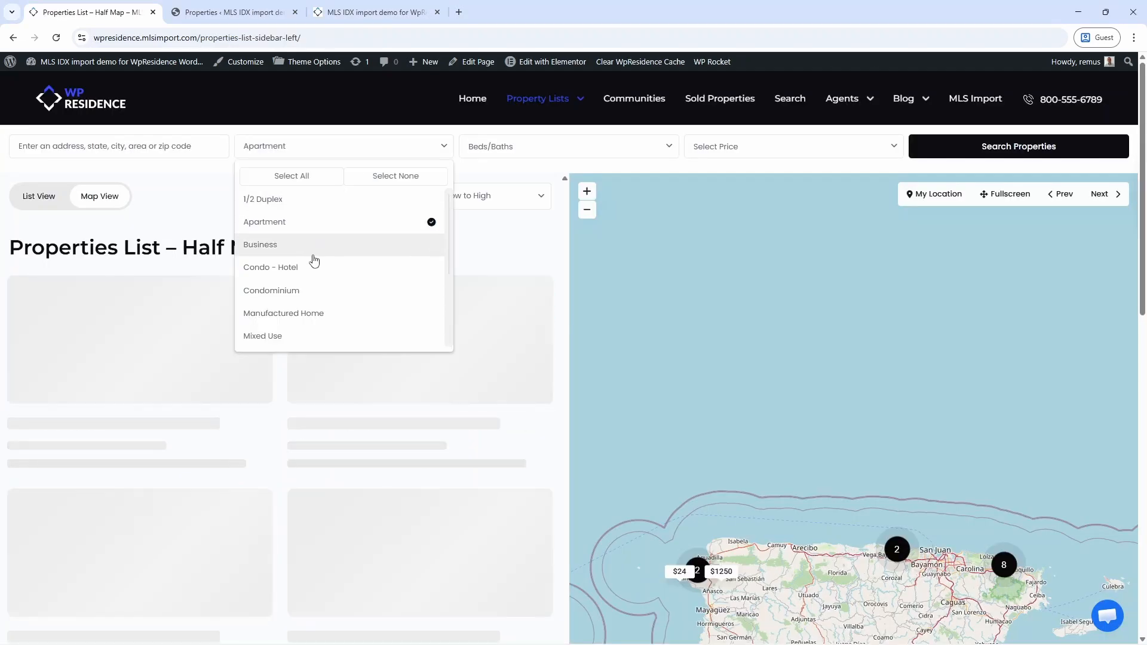
{"action": "left_click", "coordinate": [311, 293]}
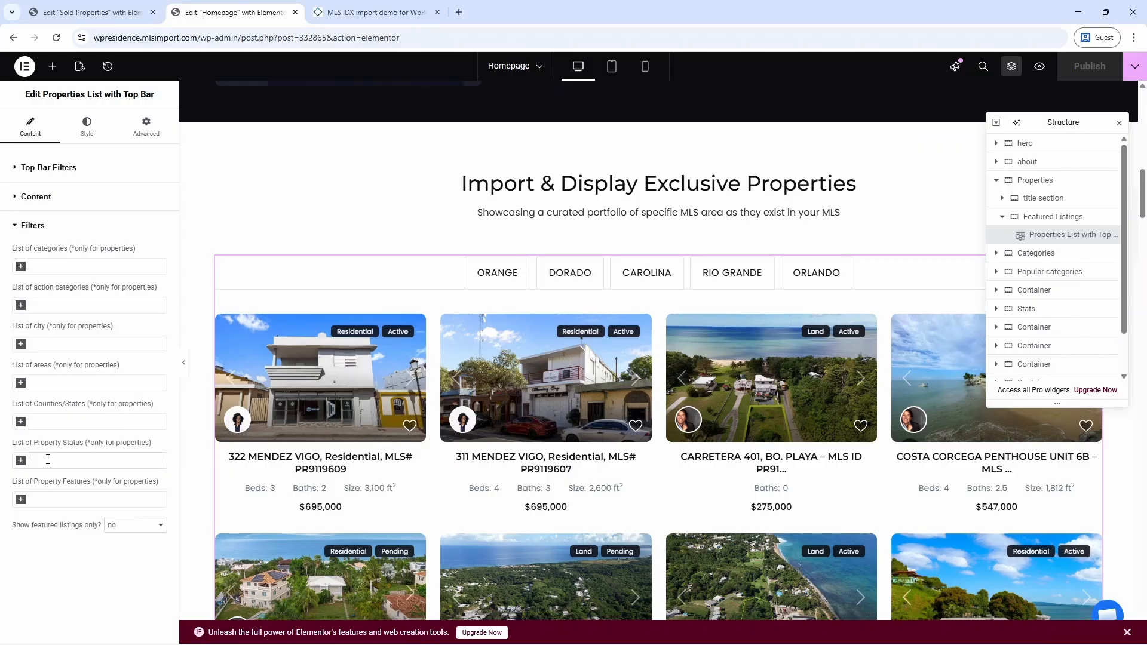
Set the Properties List's Property Status filter to Active and Sort By to Newest Edited.
{"action": "left_click", "coordinate": [48, 461]}
{"action": "left_click", "coordinate": [64, 473]}
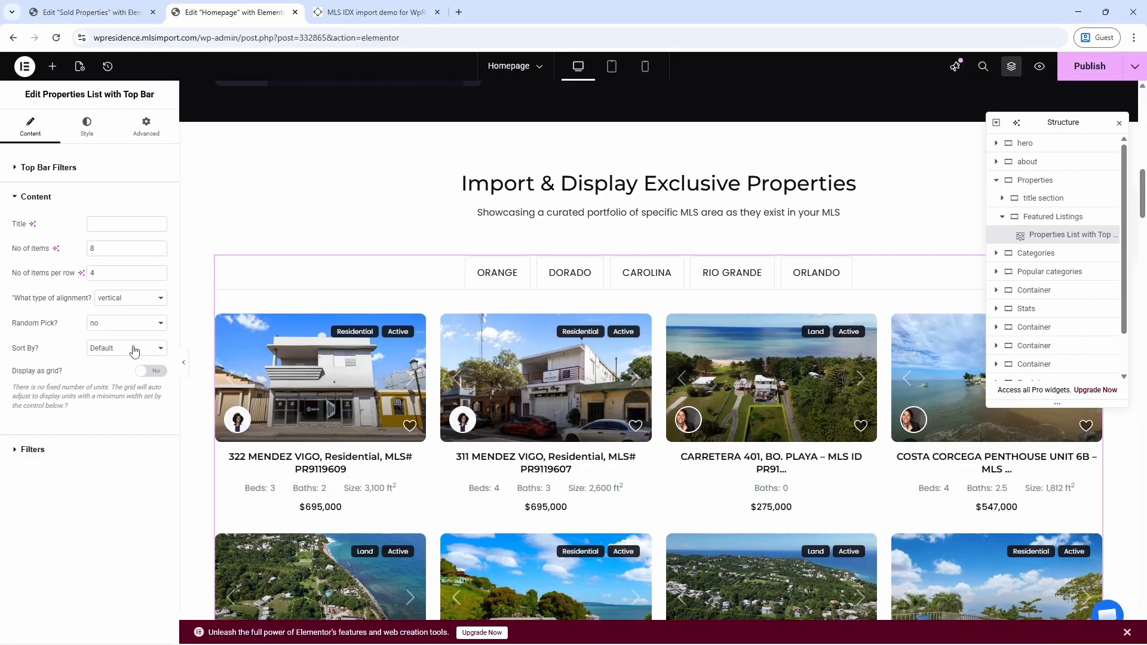
{"action": "left_click", "coordinate": [135, 351]}
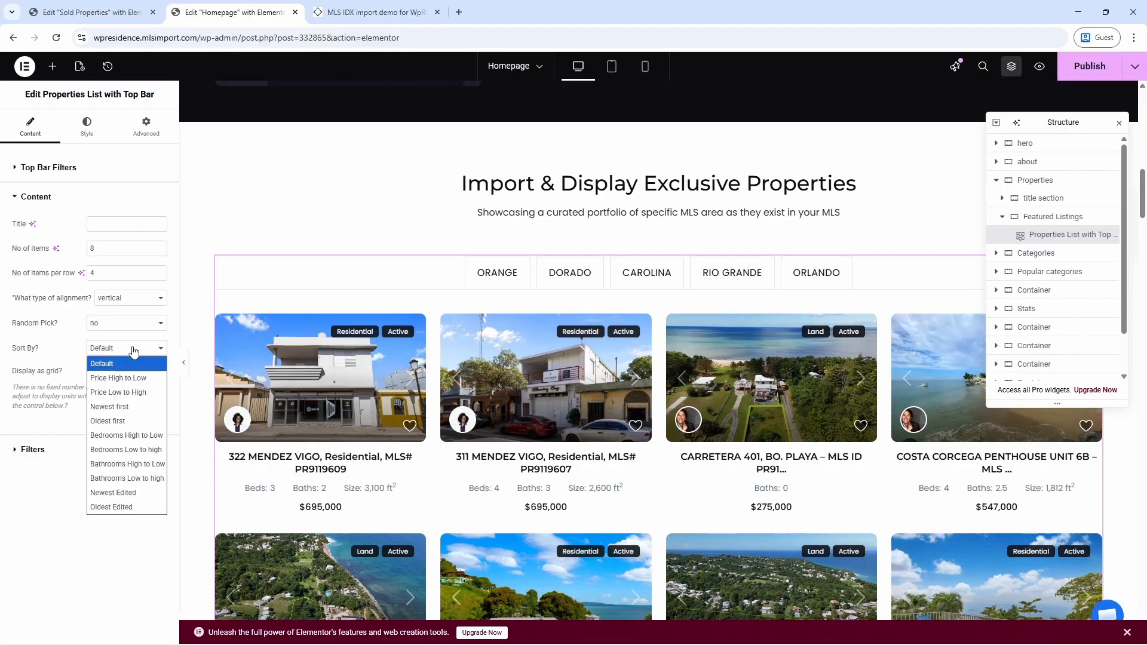
{"action": "left_click", "coordinate": [141, 495]}
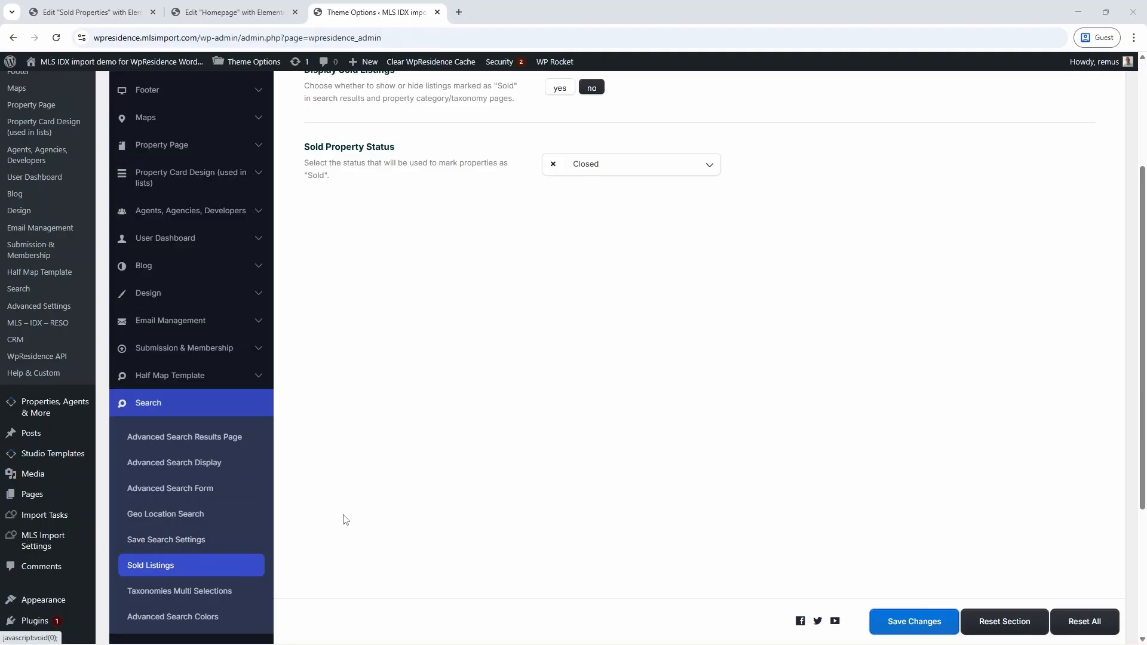
Save the Sold Listings settings, keeping sold listings hidden with Closed status.
{"action": "scroll", "coordinate": [502, 382], "scroll_direction": "up", "scroll_amount": 3}
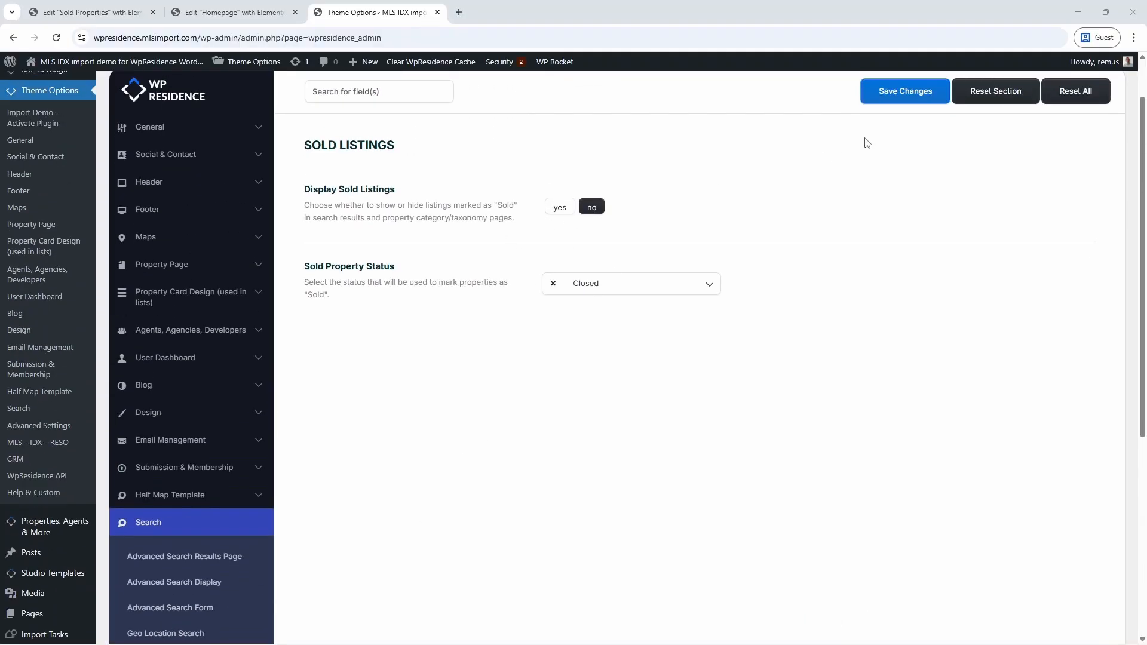
{"action": "left_click", "coordinate": [891, 93]}
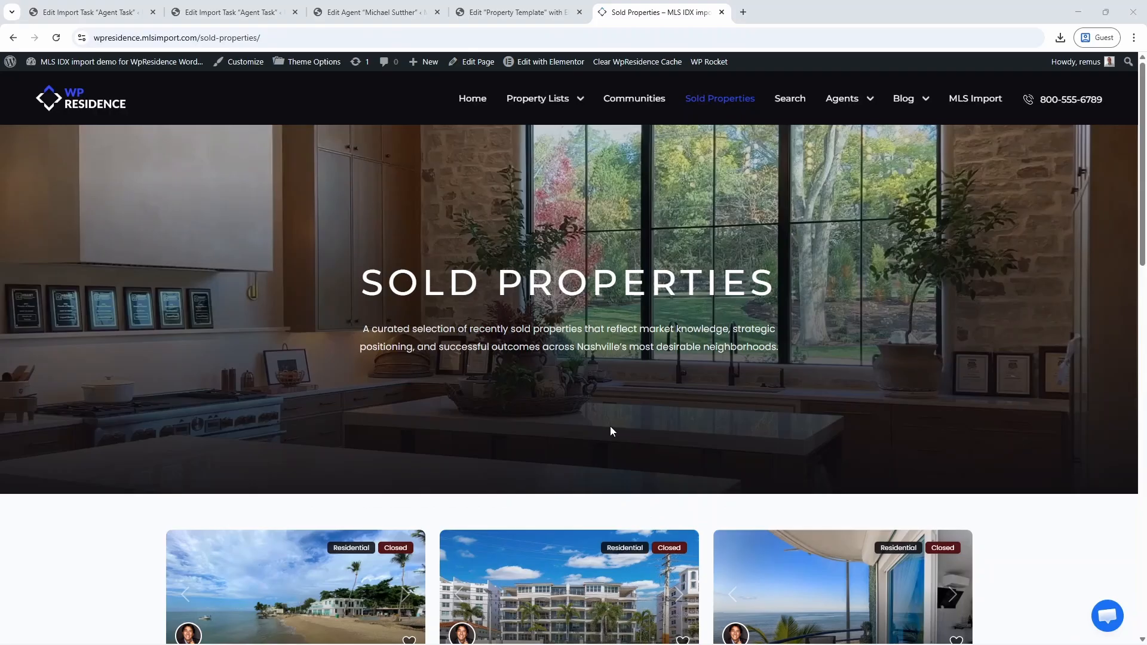
{"action": "scroll", "coordinate": [611, 426], "scroll_direction": "down", "scroll_amount": 4}
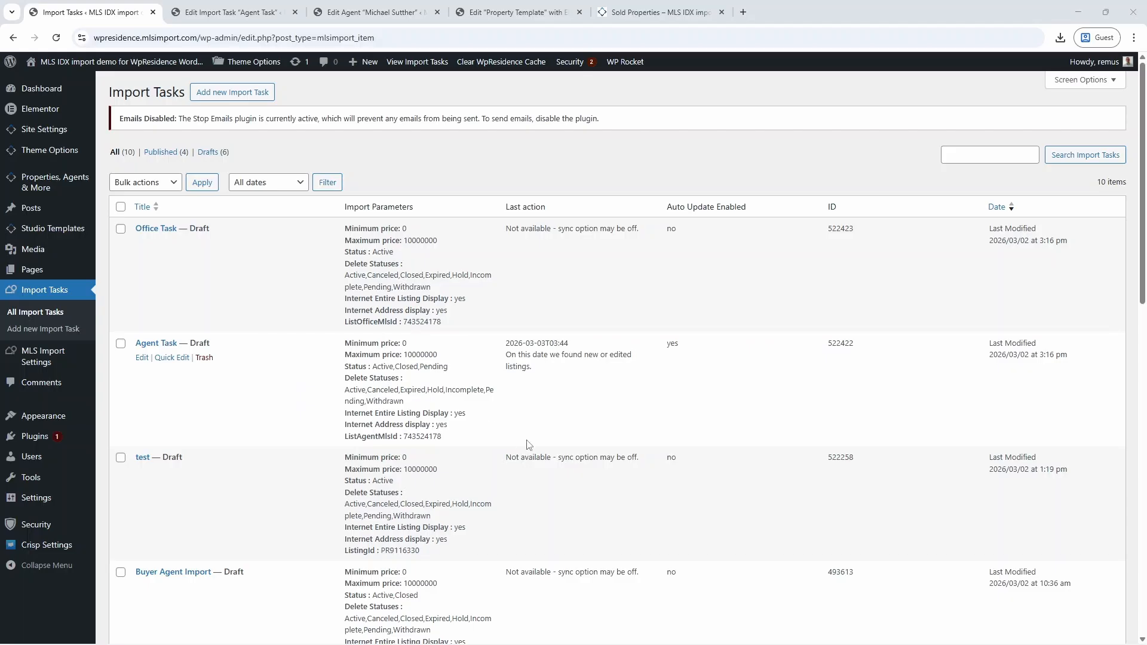
Highlight the ListAgentMlsId and ListOfficeMlsId task parameters, then edit the Dorado import task.
{"action": "left_click_drag", "start_coordinate": [439, 441], "coordinate": [345, 437]}
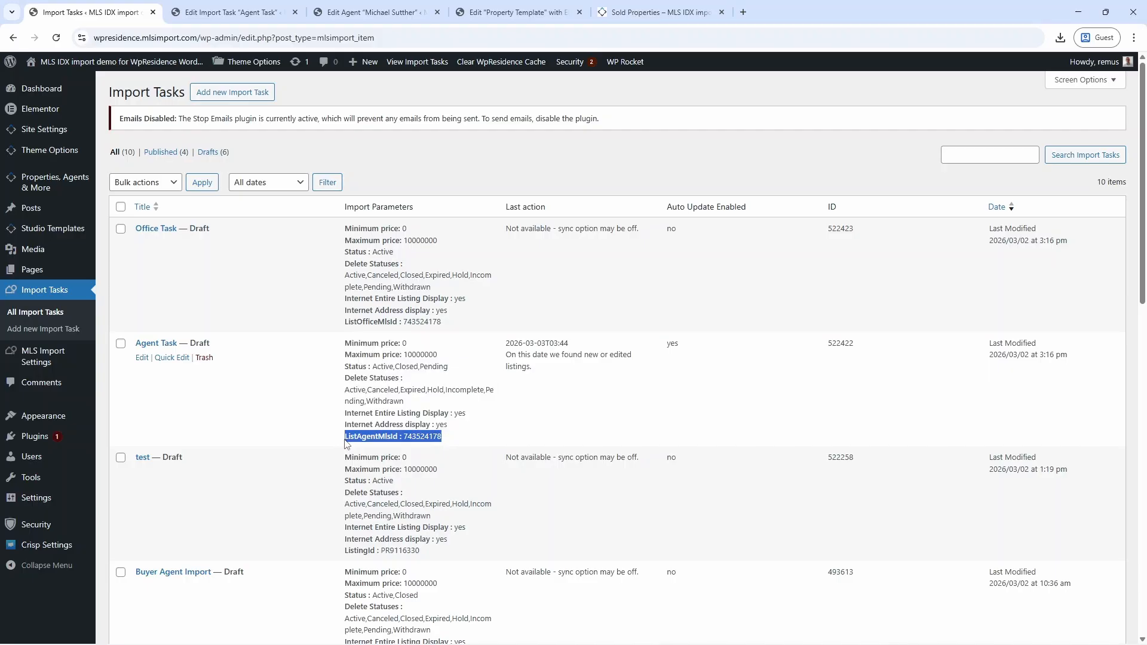
{"action": "left_click_drag", "start_coordinate": [443, 323], "coordinate": [341, 335]}
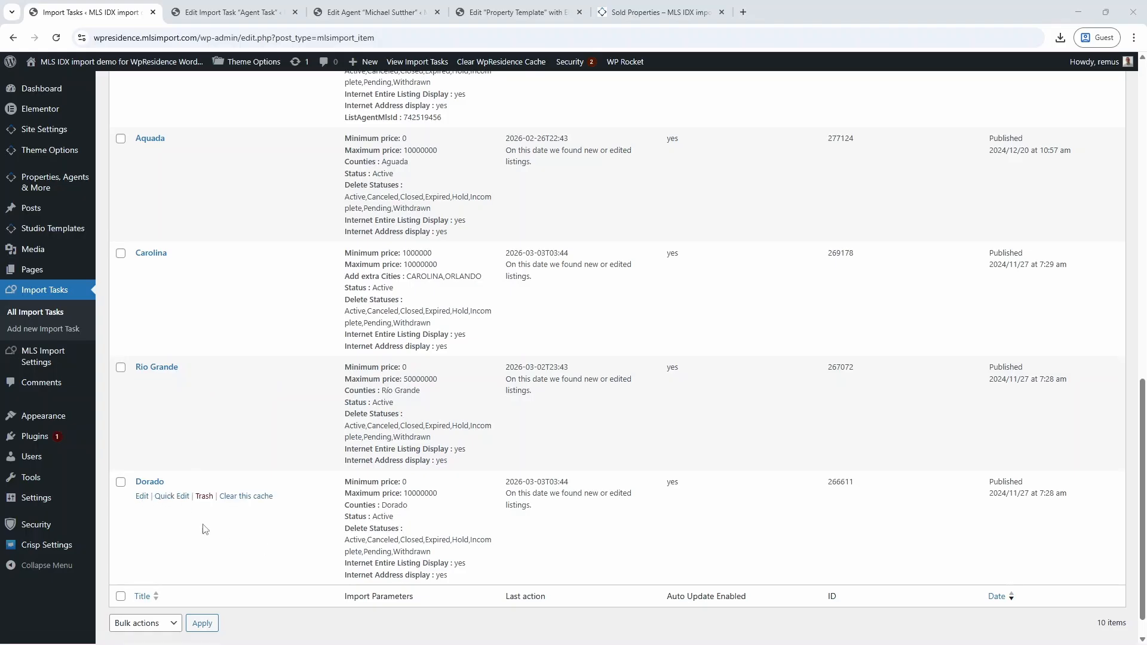
{"action": "left_click", "coordinate": [142, 497]}
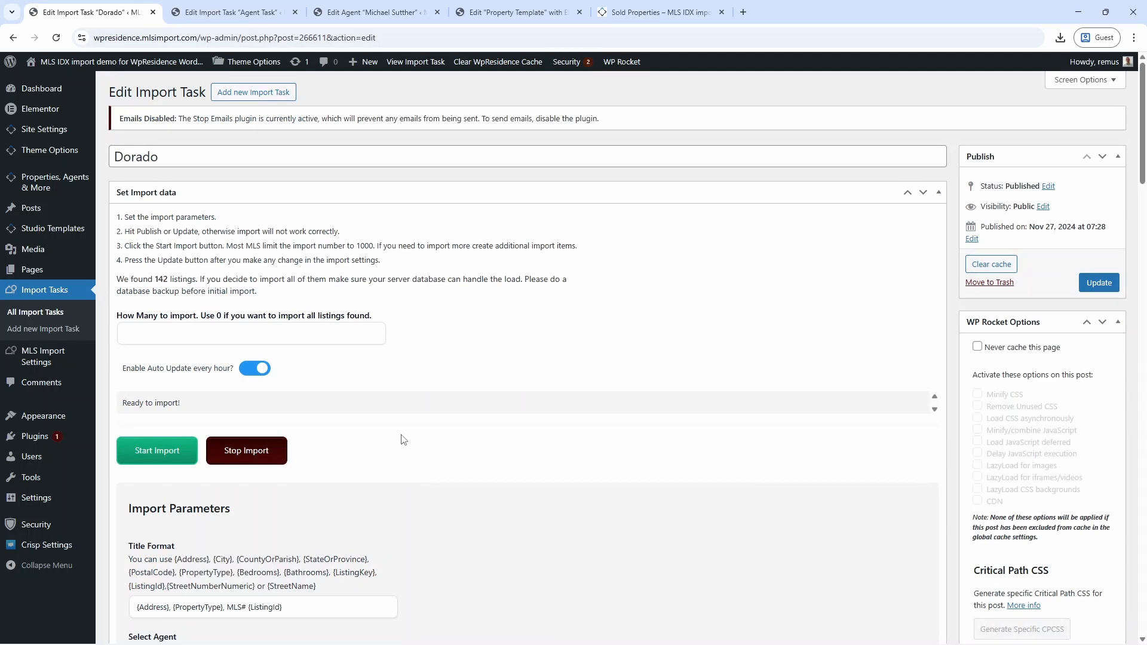
Paste two comma-separated agent MLS IDs into the 'Exclude listings with ListAgentMlsId' field.
{"action": "scroll", "coordinate": [403, 439], "scroll_direction": "down", "scroll_amount": 5}
{"action": "scroll", "coordinate": [404, 439], "scroll_direction": "down", "scroll_amount": 10}
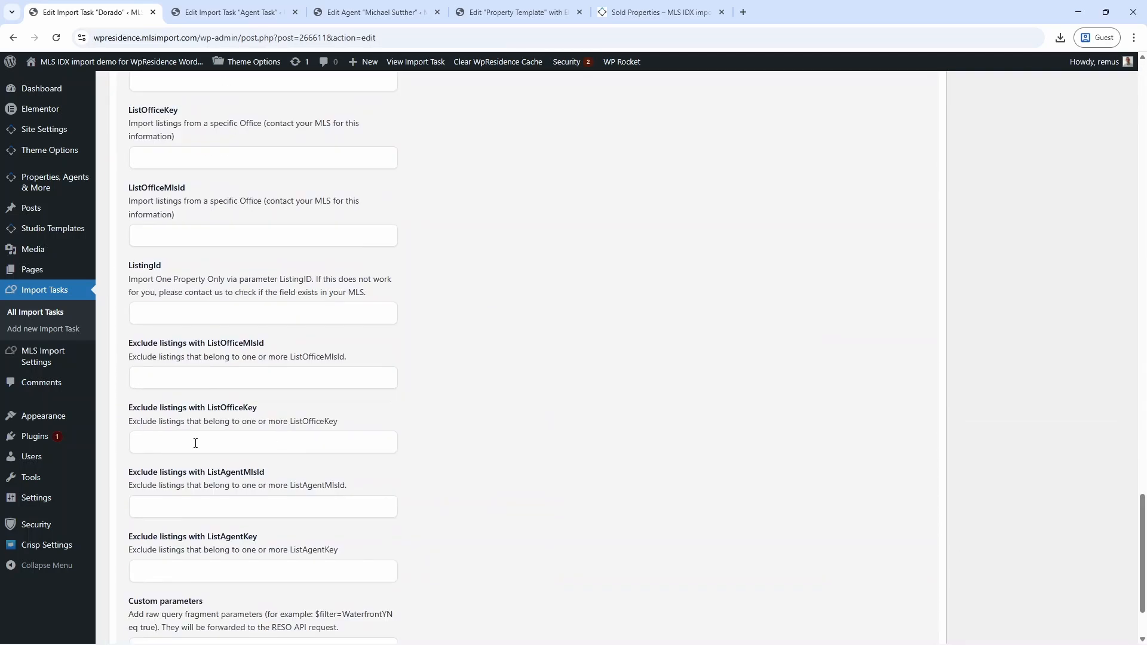
{"action": "left_click", "coordinate": [188, 506]}
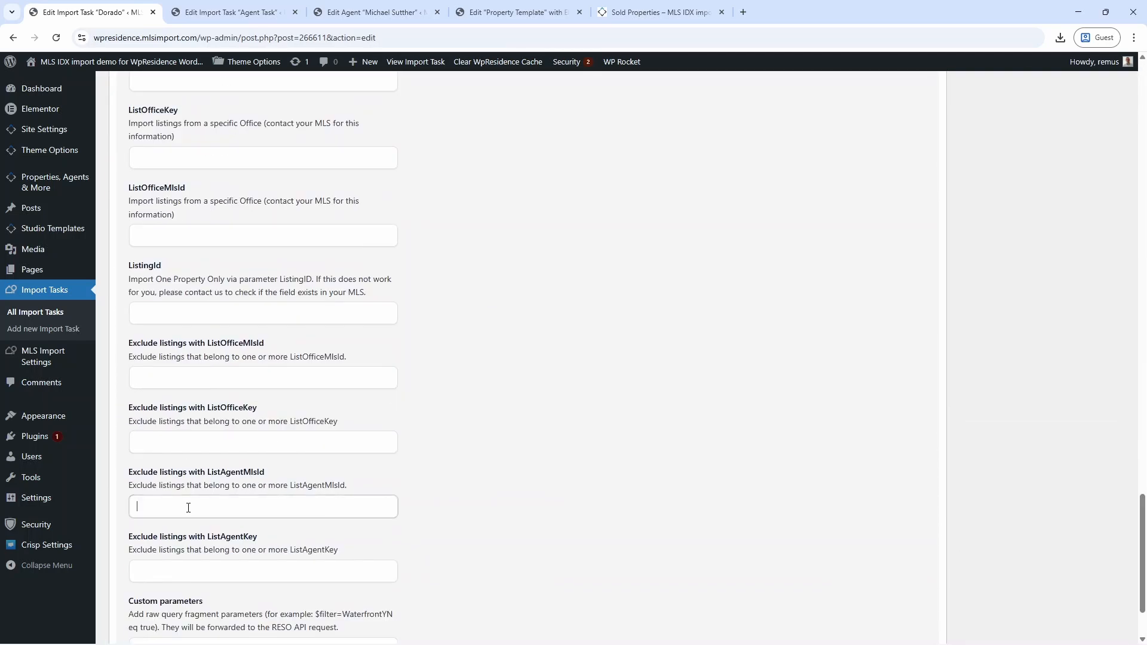
{"action": "left_click", "coordinate": [196, 565]}
{"action": "scroll", "coordinate": [201, 514], "scroll_direction": "down", "scroll_amount": 1}
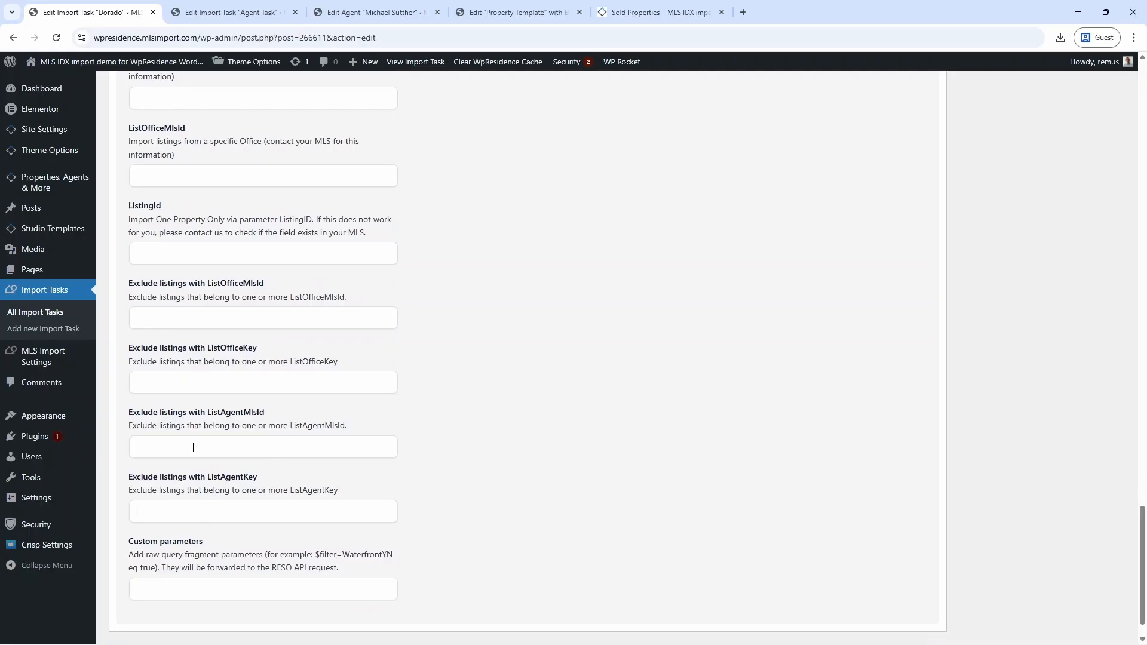
{"action": "left_click", "coordinate": [203, 451]}
{"action": "type", "text": ","}
{"action": "scroll", "coordinate": [804, 380], "scroll_direction": "up", "scroll_amount": 15}
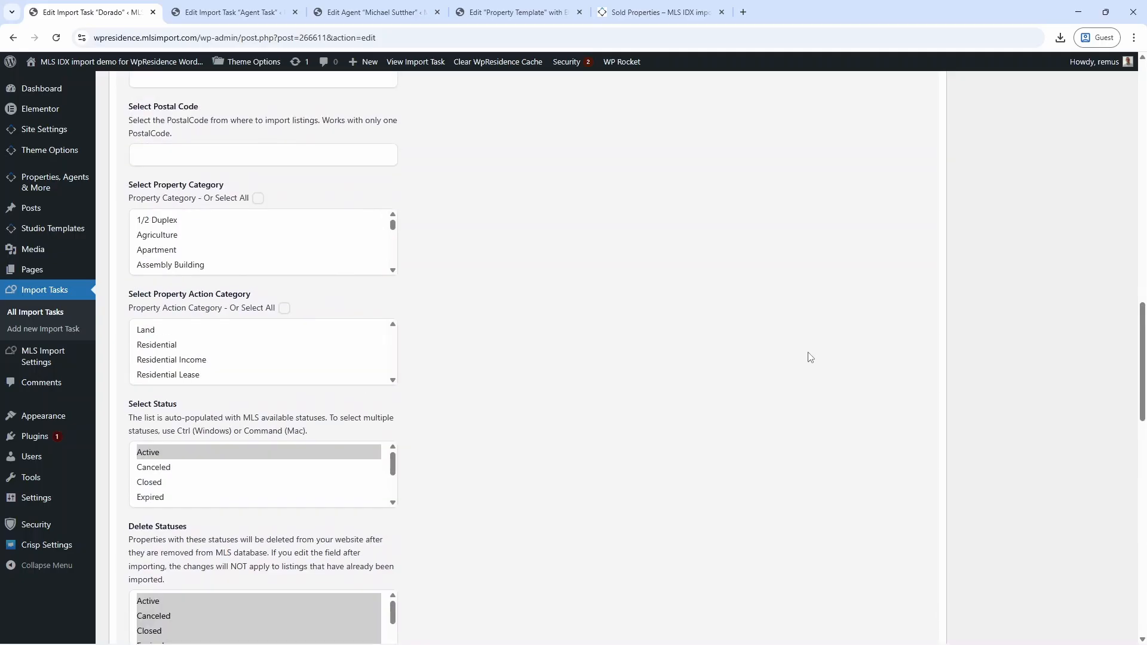
{"action": "scroll", "coordinate": [816, 342], "scroll_direction": "up", "scroll_amount": 6}
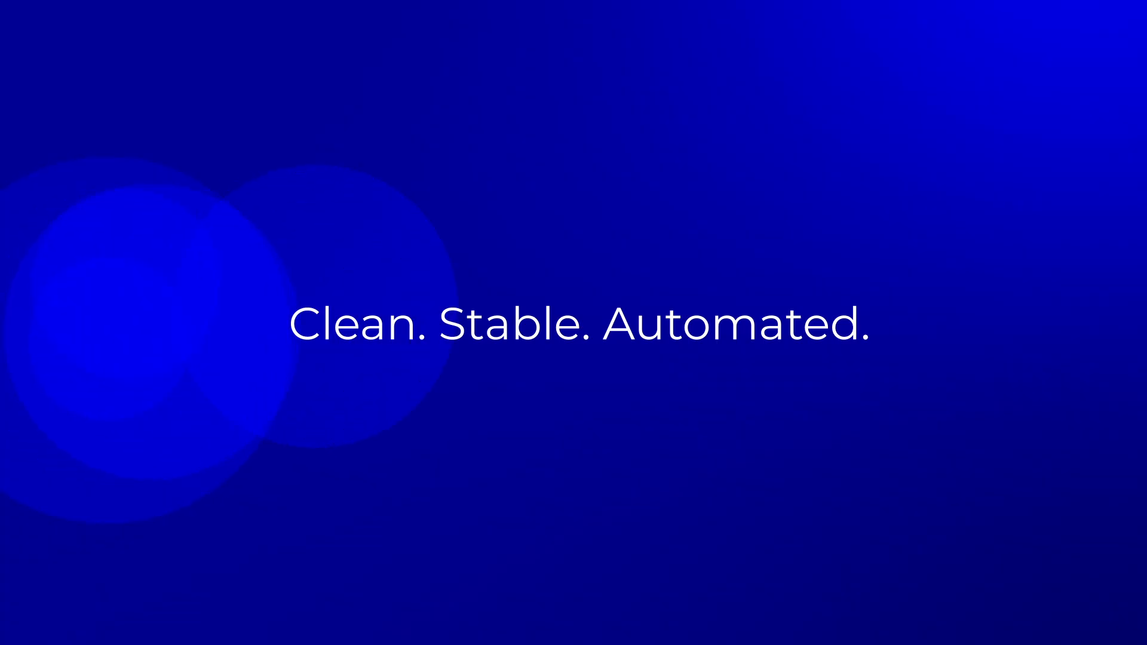